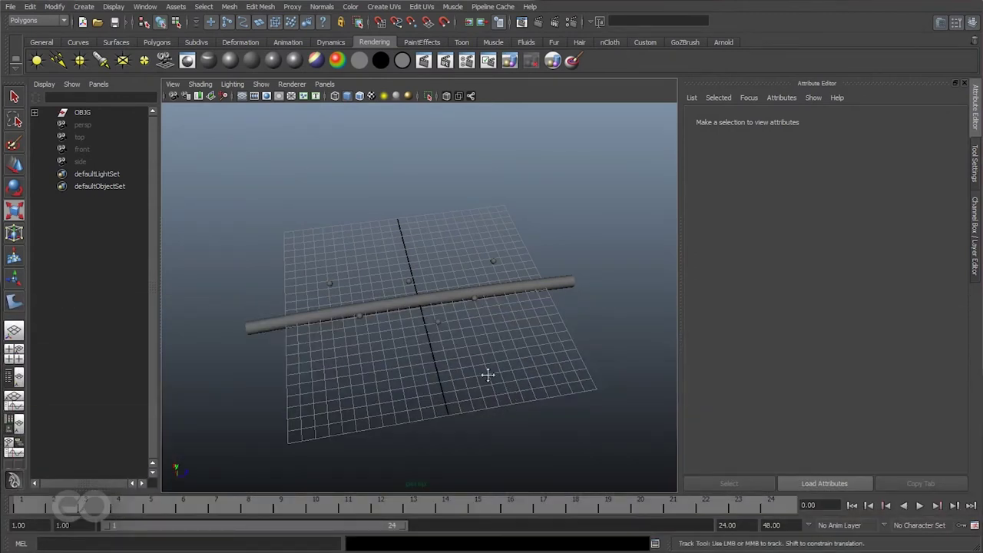
Hide the shelf and the attribute panel to widen the viewport
mouse_move(487, 377)
left_mouse_down("alt")
mouse_move(483, 367)
mouse_move(497, 380)
left_mouse_up("alt")
left_click(16, 62)
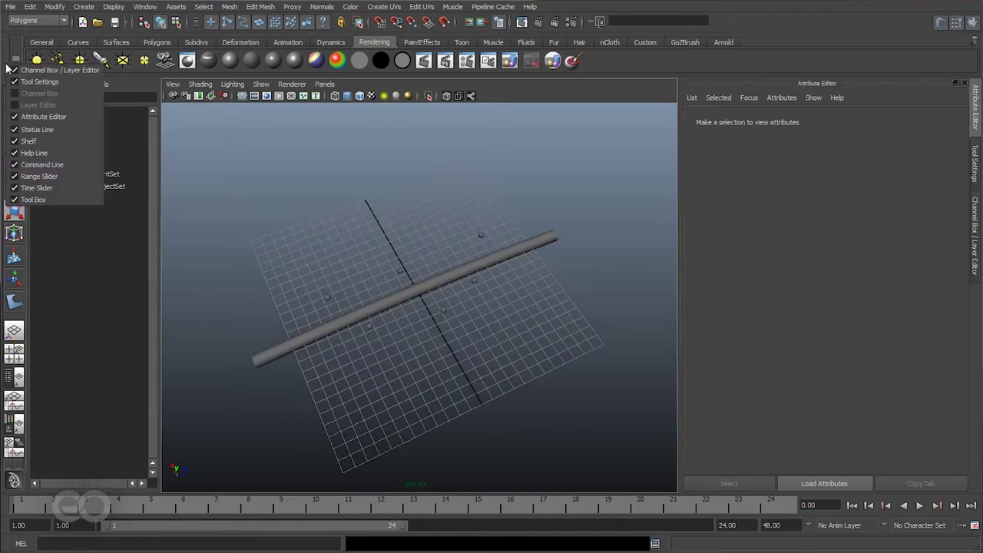
left_click(46, 144)
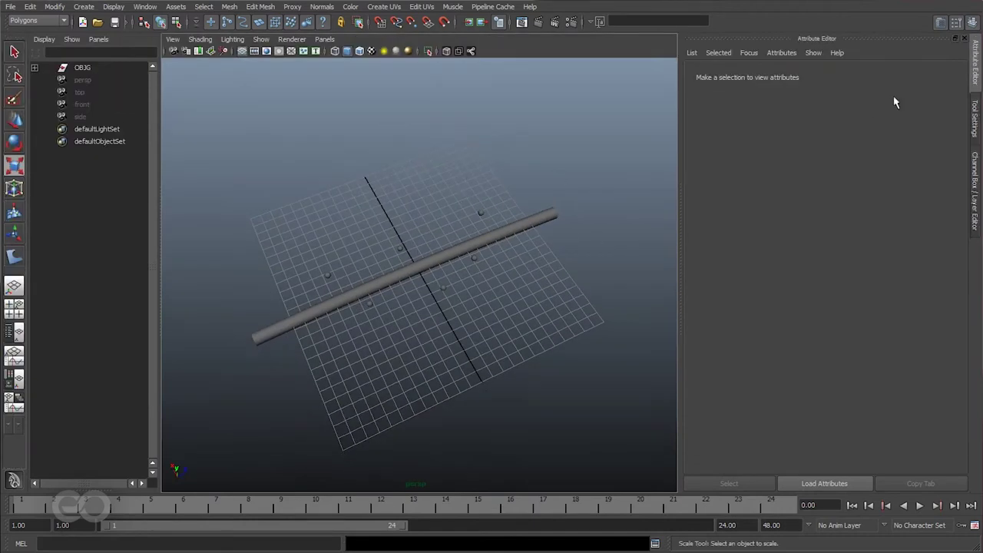
left_click(974, 73)
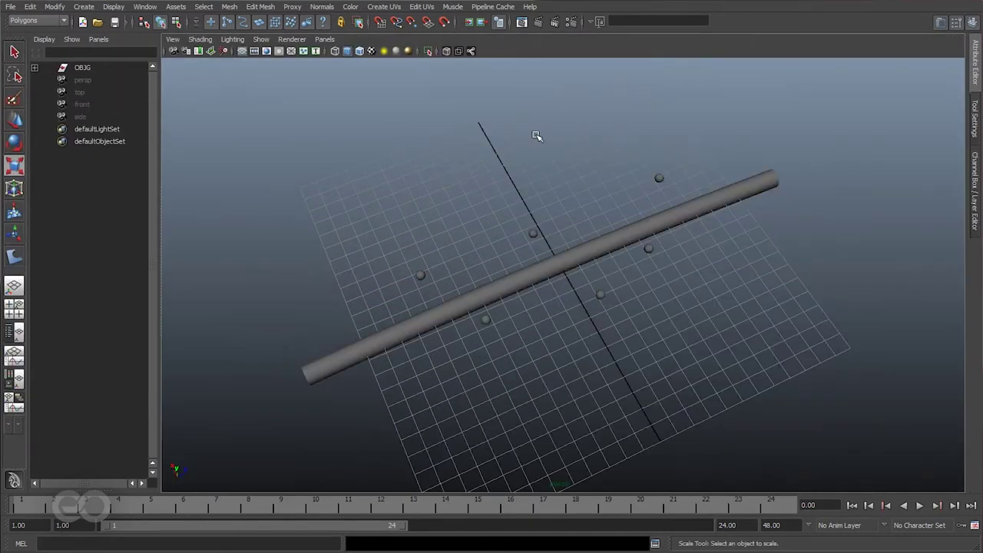
Create a NURBS plane with 60 U and 60 V patches
left_click(86, 8)
mouse_move(87, 26)
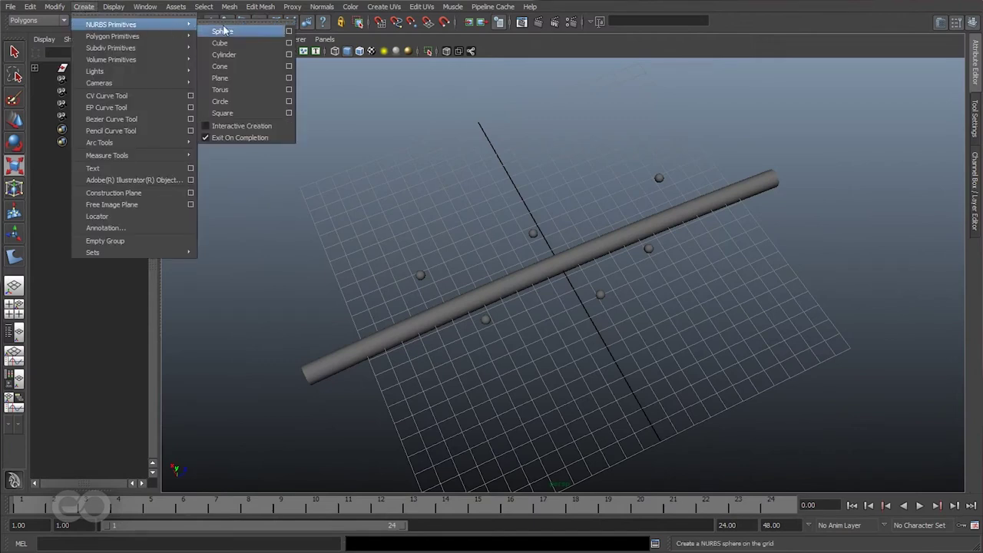
left_click(267, 22)
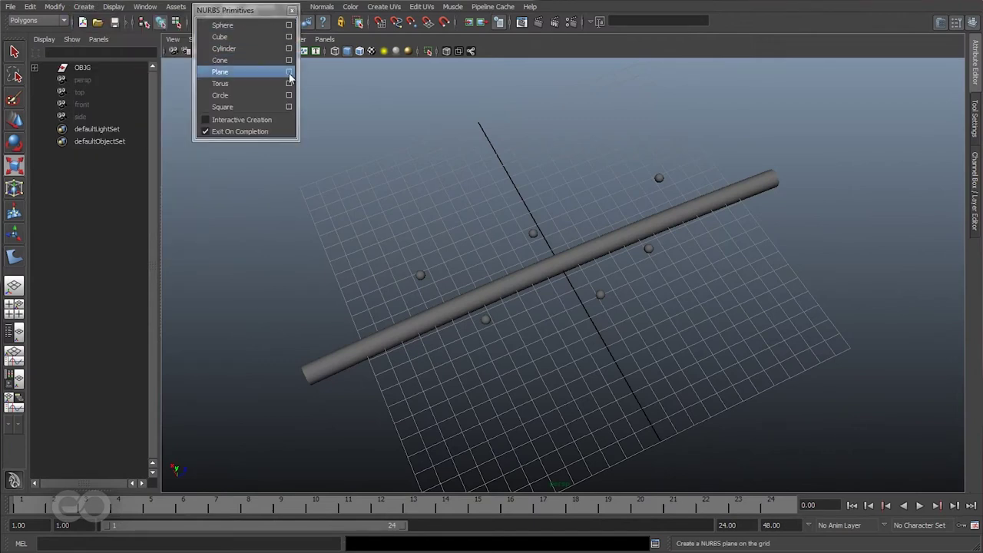
left_click(289, 72)
left_click(581, 344)
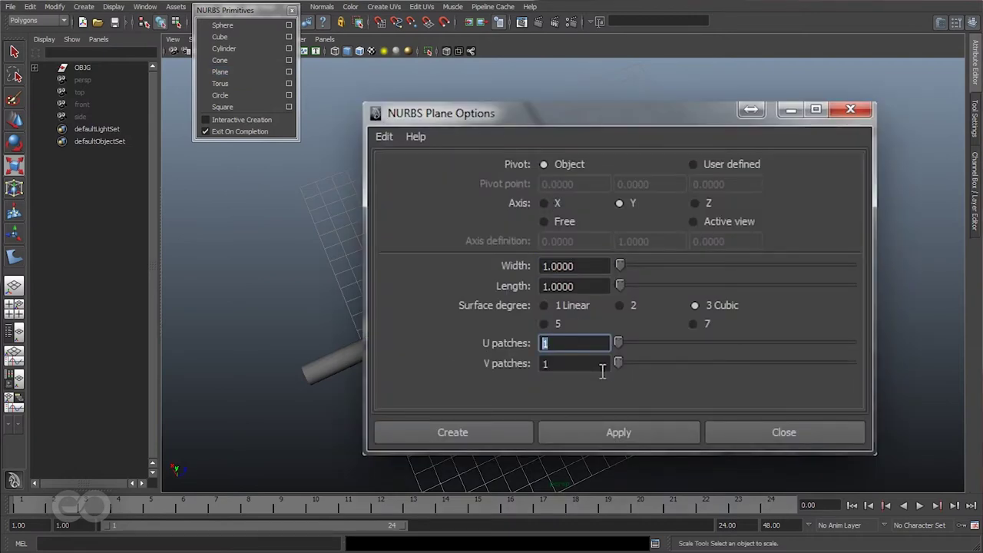
type("60")
key("Tab")
type("60")
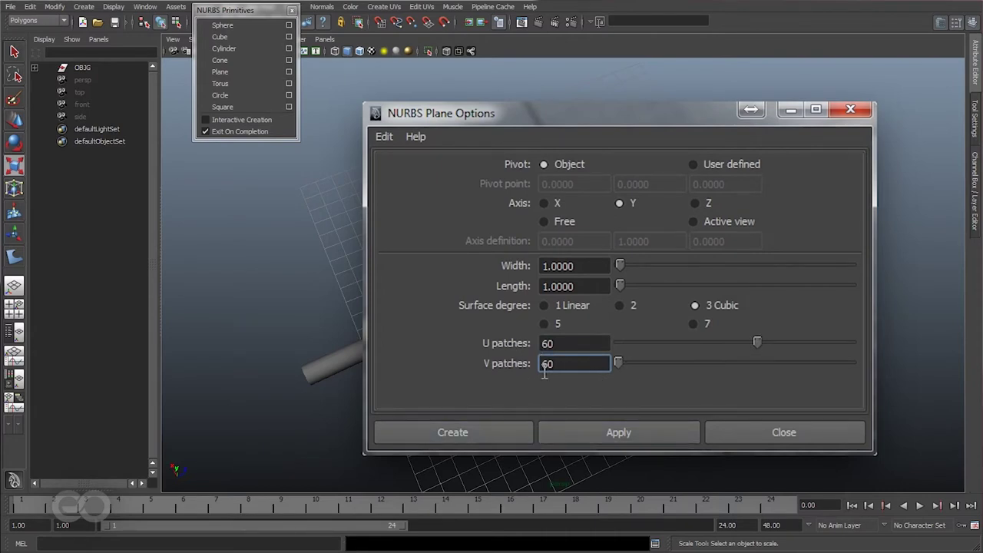
left_click(453, 432)
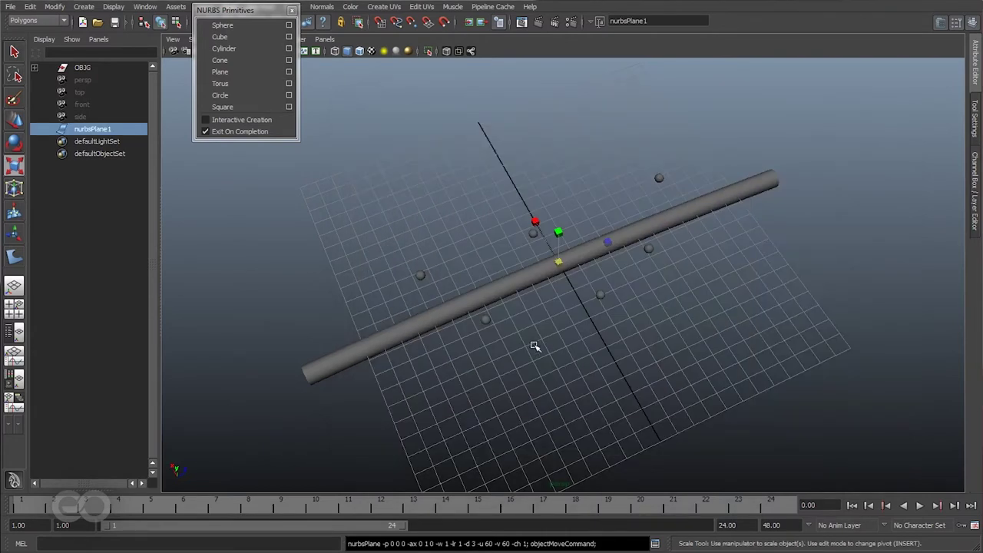
Scale the plane up to about 32.5 so it covers the grid
middle_click_drag(535, 345, 890, 339)
middle_click_drag(737, 331, 659, 329)
left_click_drag(659, 328, 627, 366, "alt")
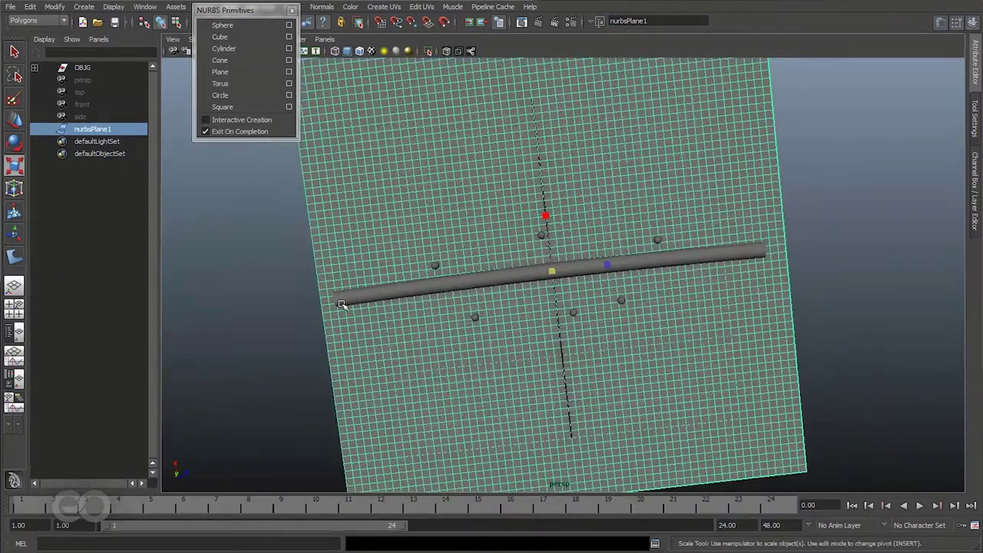
key("w")
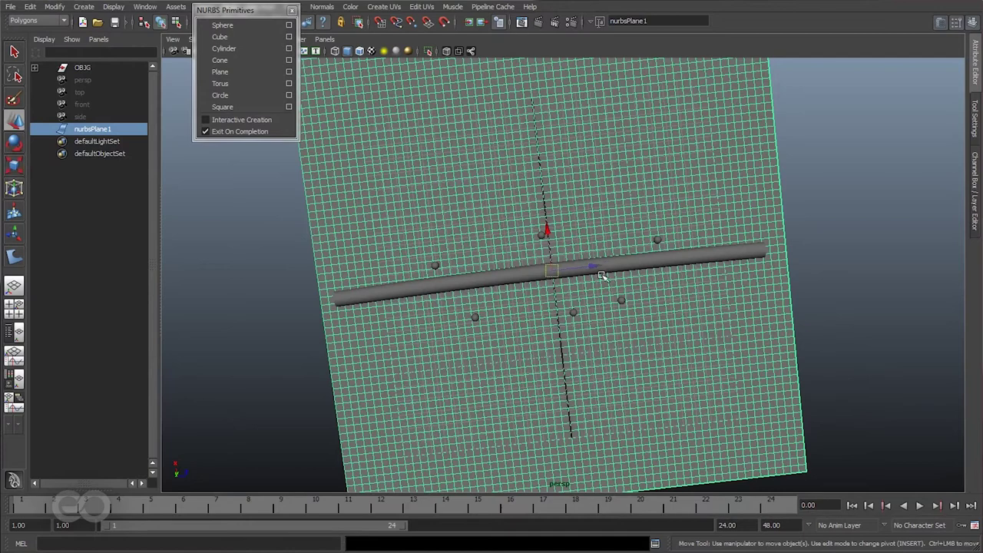
left_click_drag(592, 267, 591, 267)
key("r")
middle_click_drag(666, 318, 661, 319)
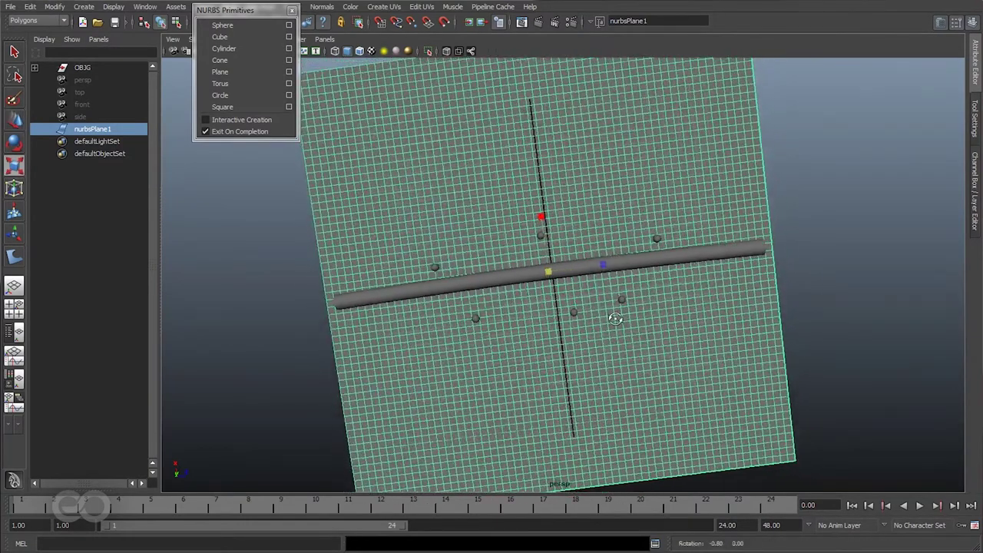
left_click_drag(658, 318, 580, 328, "alt")
left_click(607, 292)
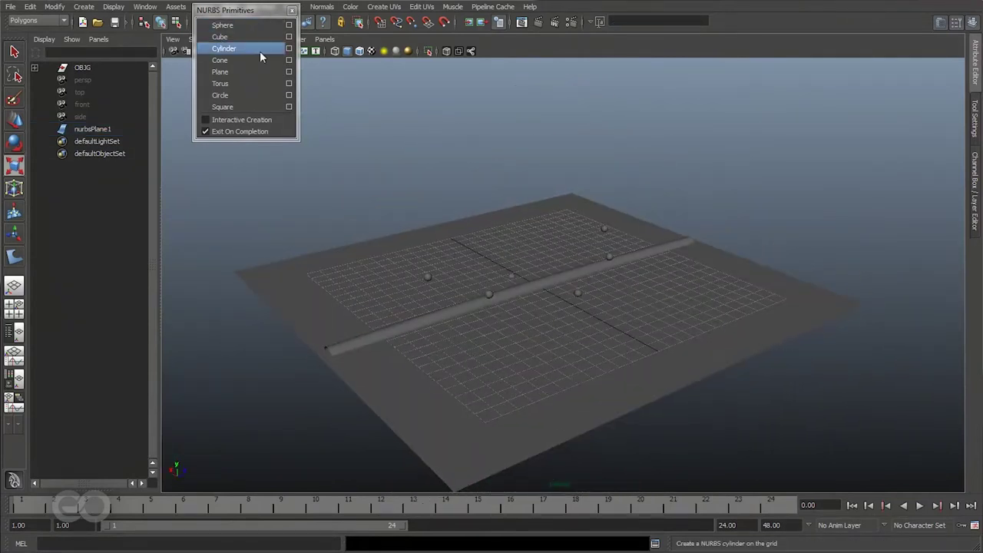
Create a NURBS circle with 64 sections
left_click(288, 96)
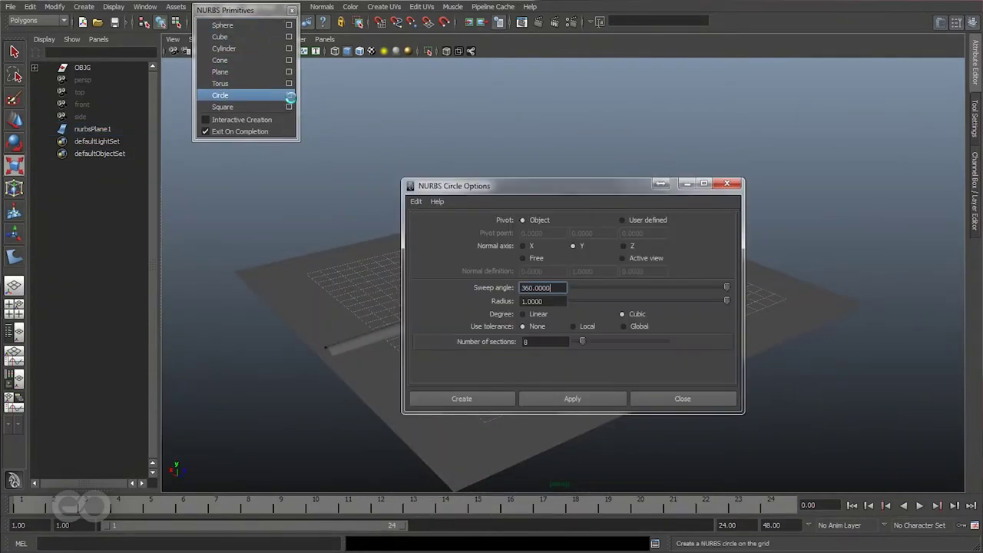
left_click(545, 341)
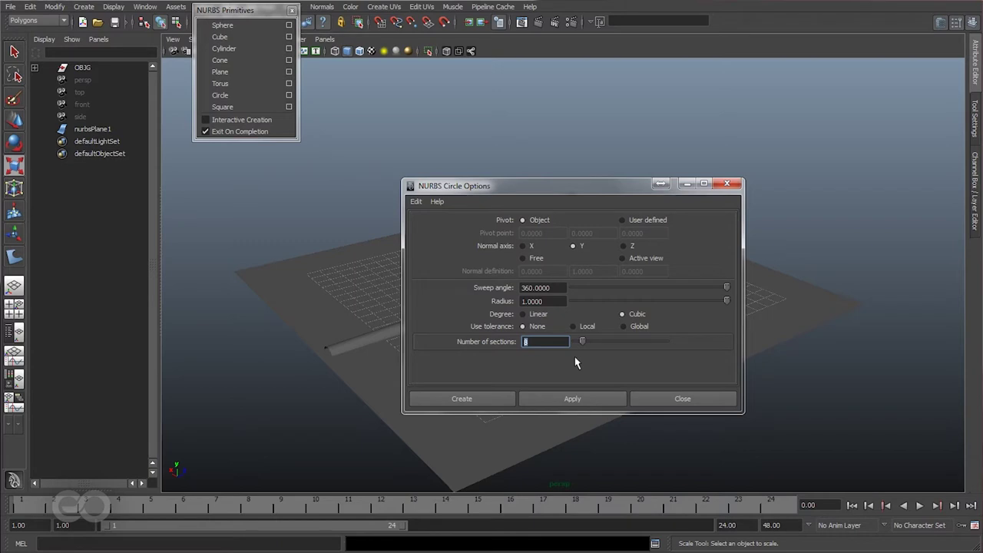
type("64")
left_click(449, 401)
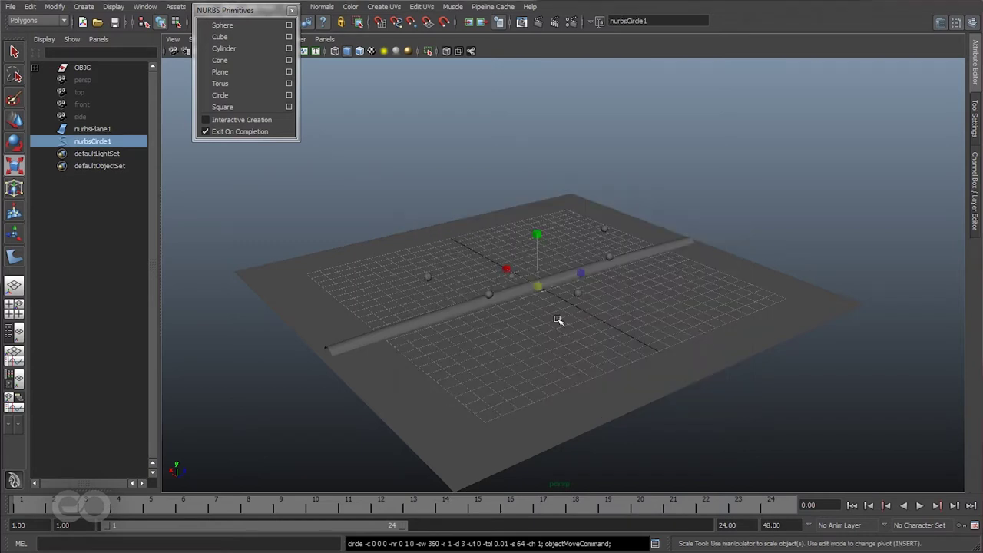
Scale the circle up to about 12 so it spans most of the plane
middle_click_drag(531, 361, 742, 361)
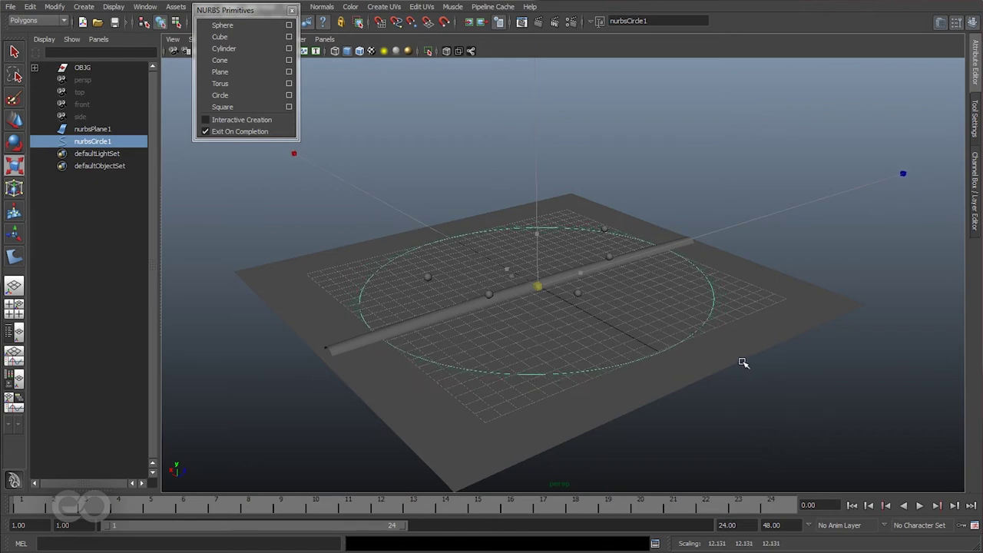
left_click_drag(486, 296, 548, 322, "alt")
key("w")
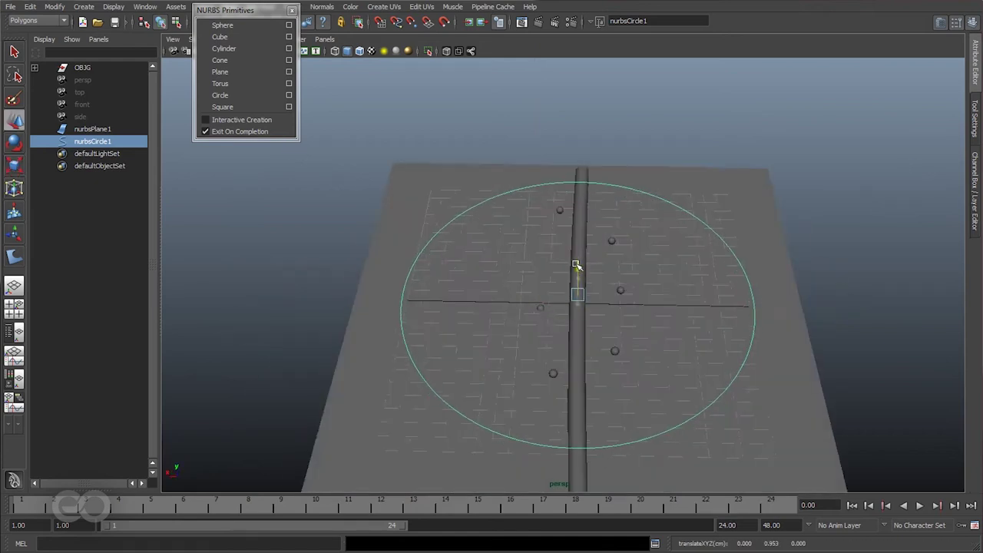
left_click_drag(575, 279, 717, 287, "alt")
Select the plane and check its makeNurbPlane1 settings, keeping patches at 60
left_click(723, 290, "shift")
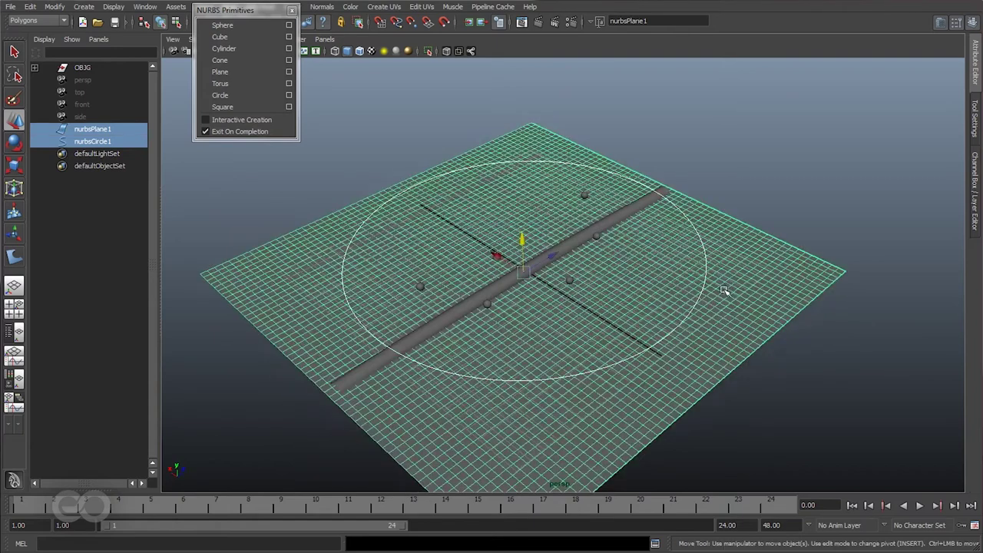
left_click(291, 10)
left_click(261, 180)
left_click(299, 271)
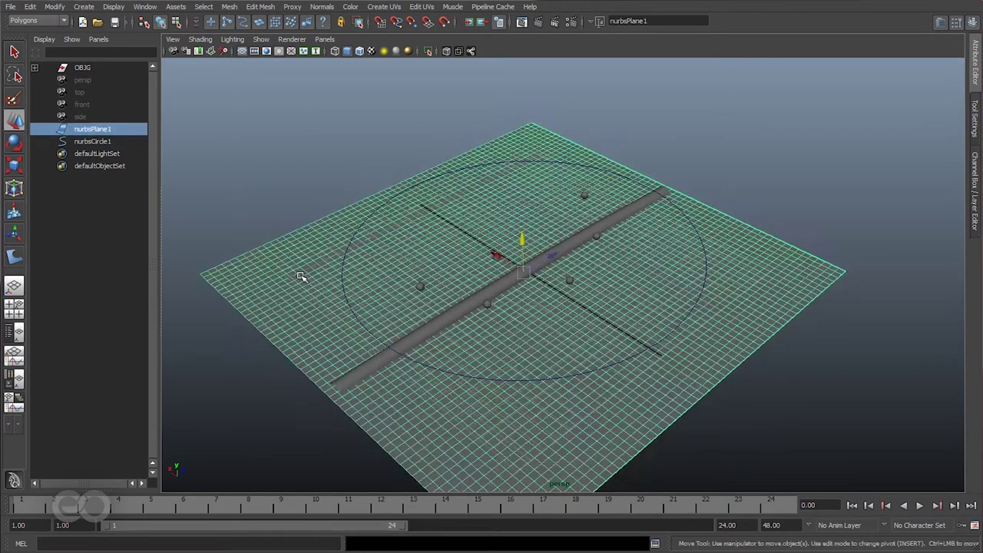
key("ctrl+a")
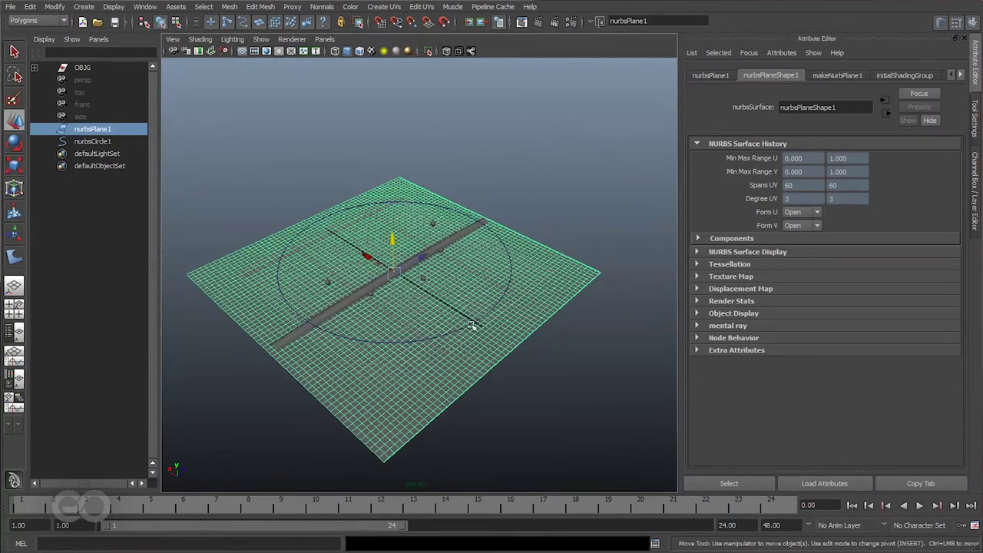
left_click(819, 79)
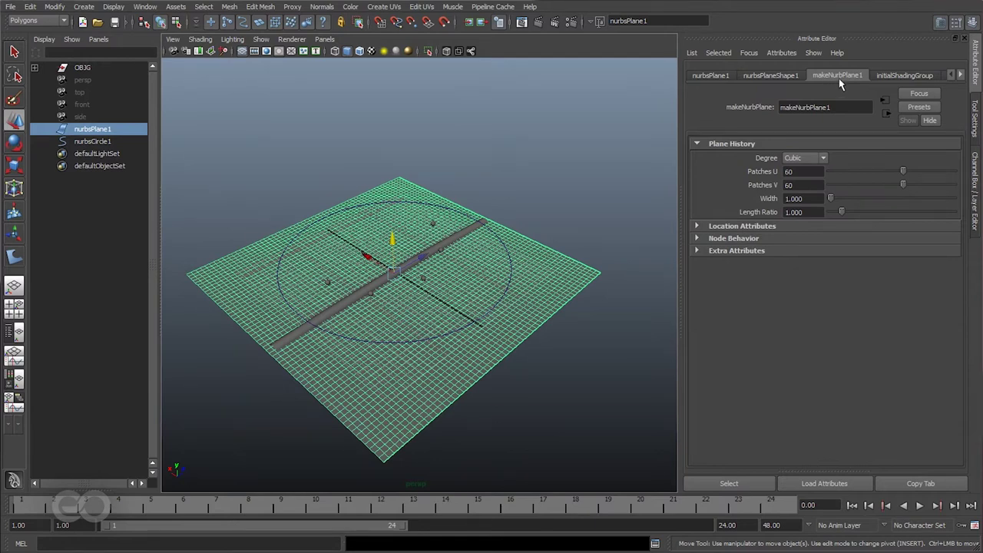
left_click_drag(902, 171, 900, 171)
key("ctrl+z")
Delete all construction history by type
left_click(30, 6)
mouse_move(107, 143)
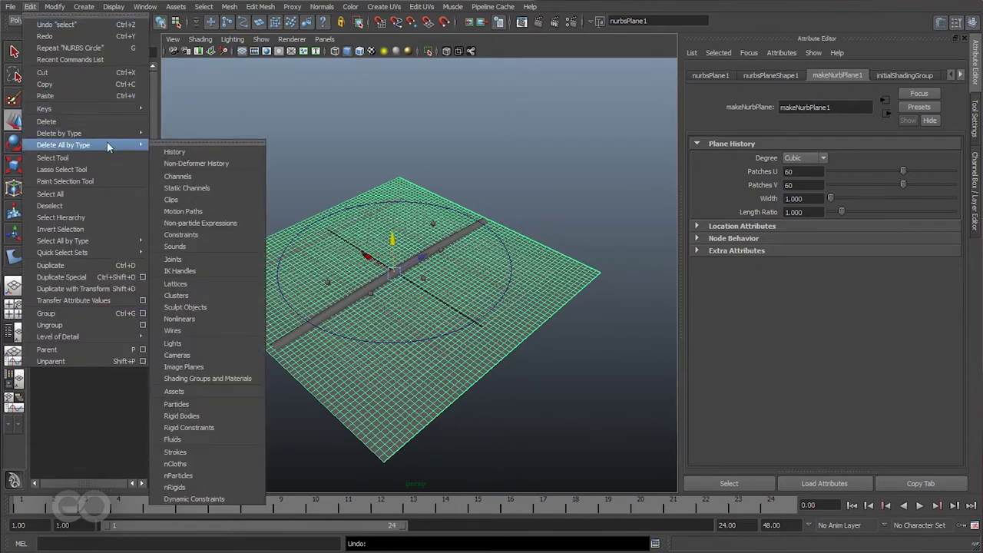
left_click(174, 153)
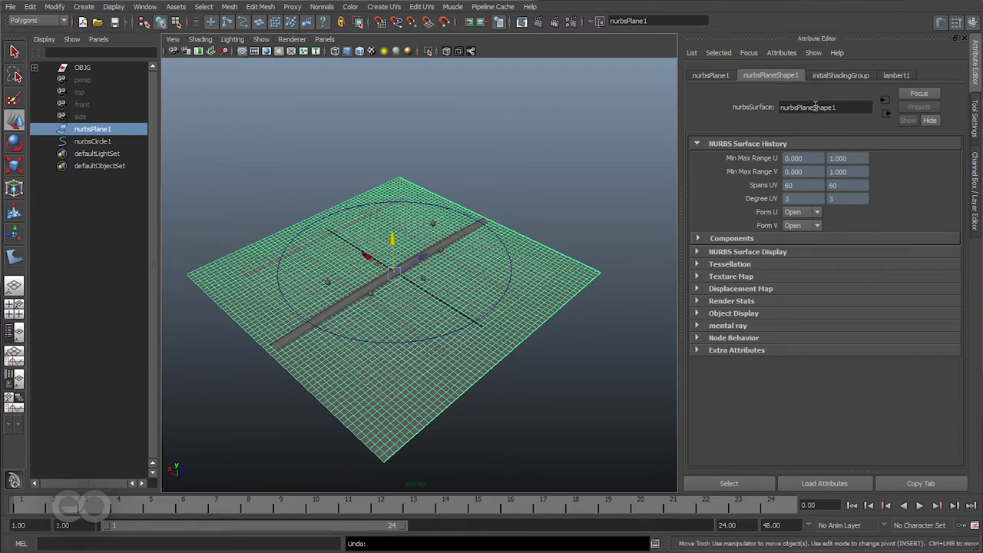
Rename the shape node nurbsPlaneShape1 to landScapeS
left_click_drag(815, 106, 780, 108)
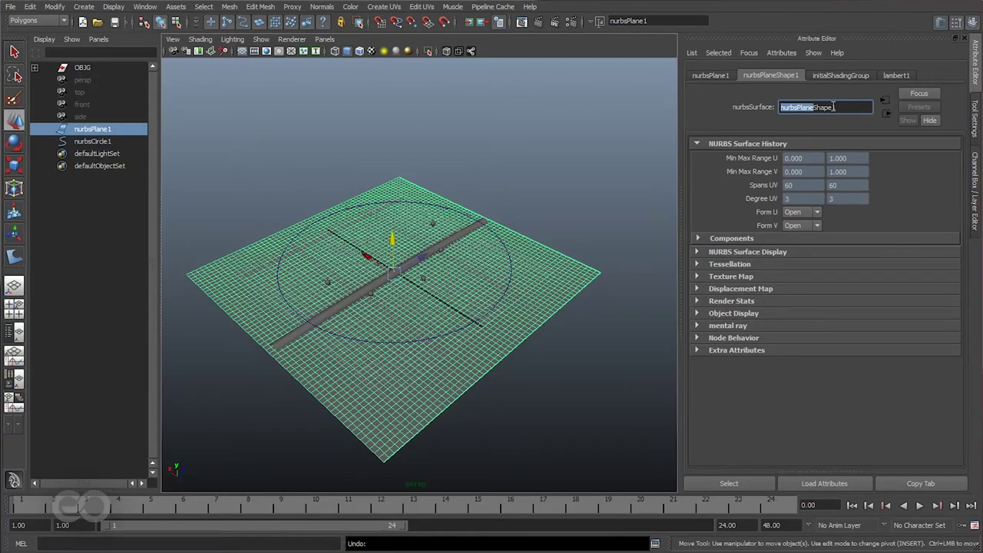
key("Return")
type("La")
key("Return")
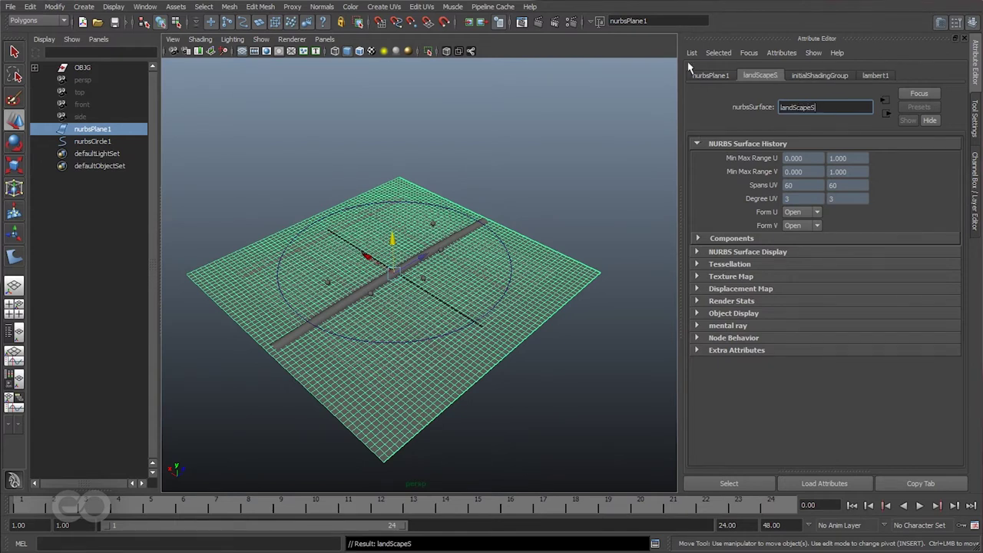
Rename the transform nurbsPlane1 to landScape
left_click(699, 74)
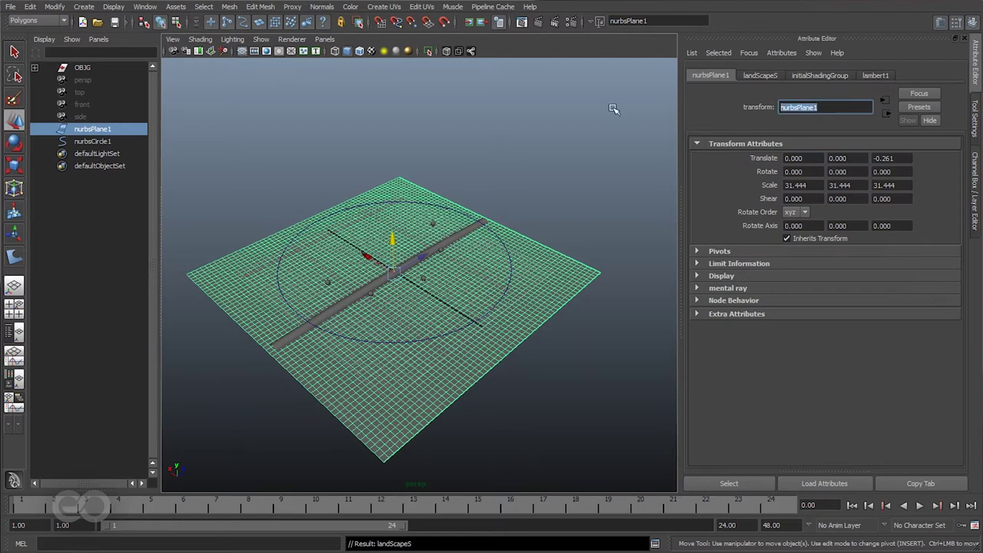
key("BackSpace")
type("landScape")
key("Return")
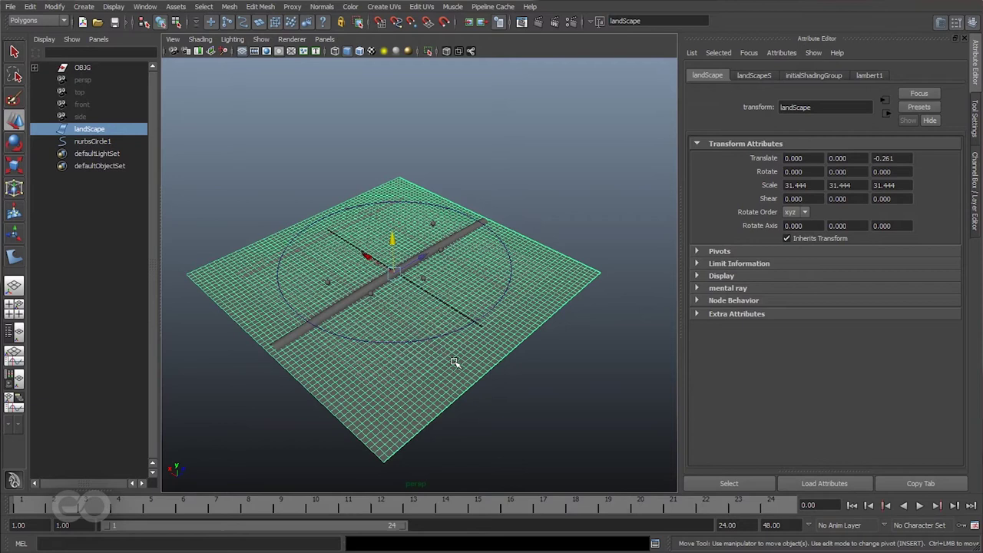
Project the circle onto landScape along the surface normal
left_click(572, 281)
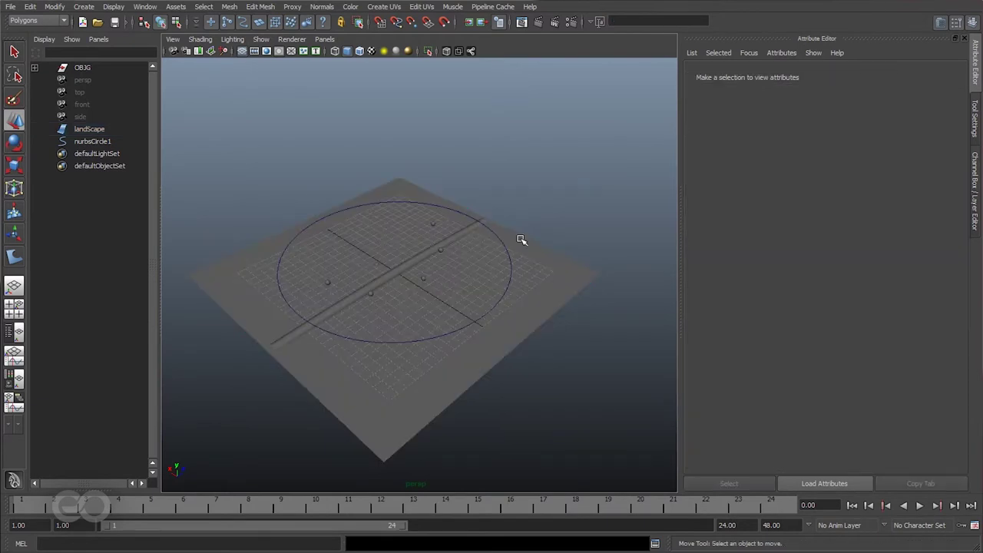
left_click_drag(507, 266, 516, 277)
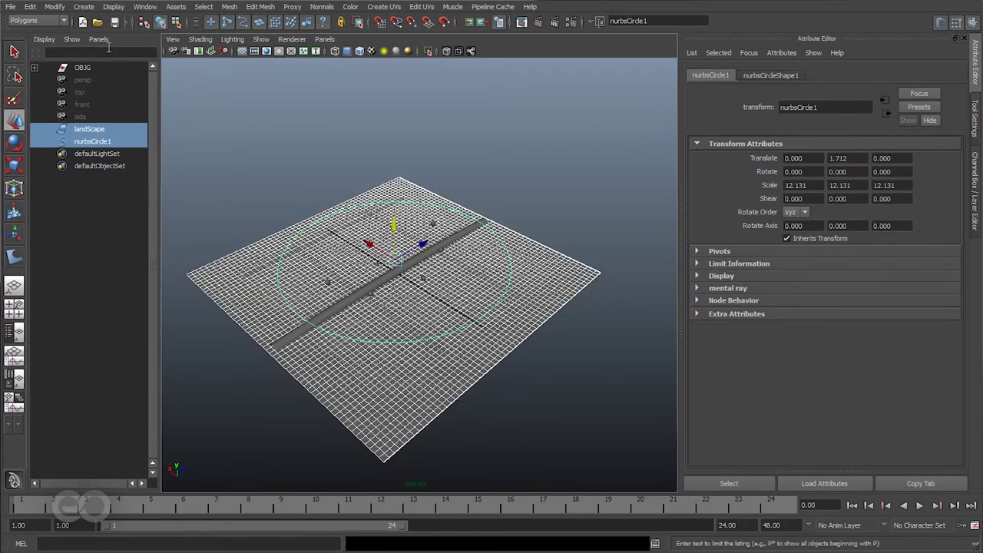
key("space")
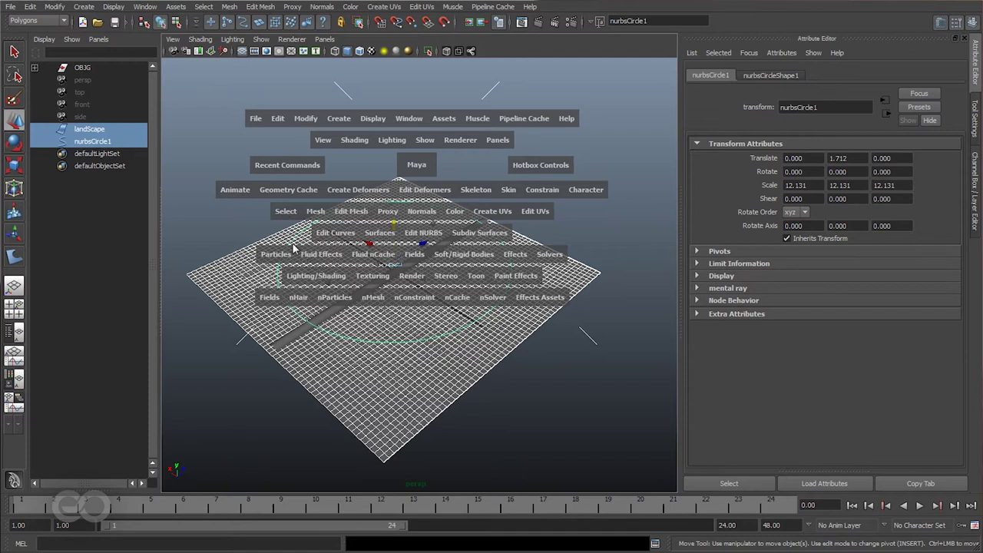
left_click(423, 232)
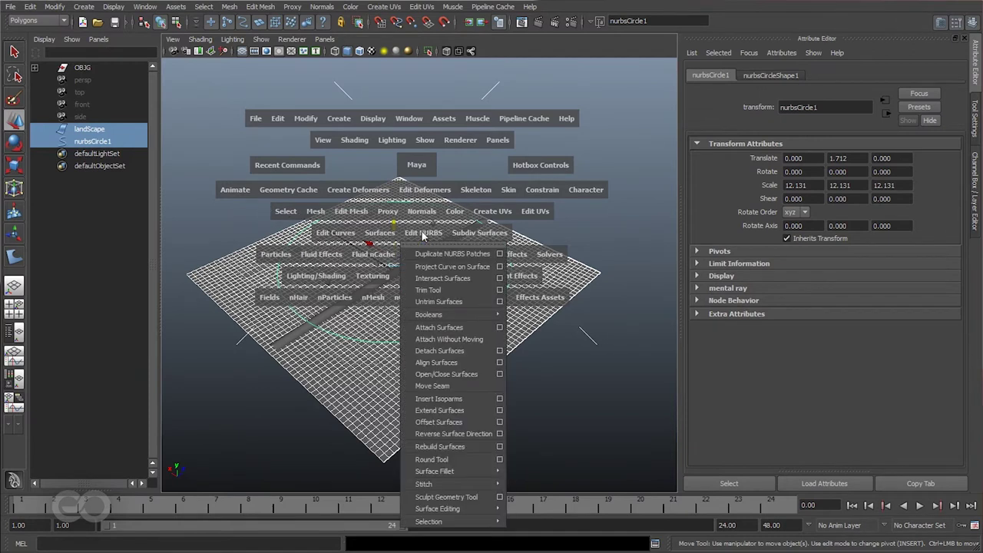
left_click(499, 267)
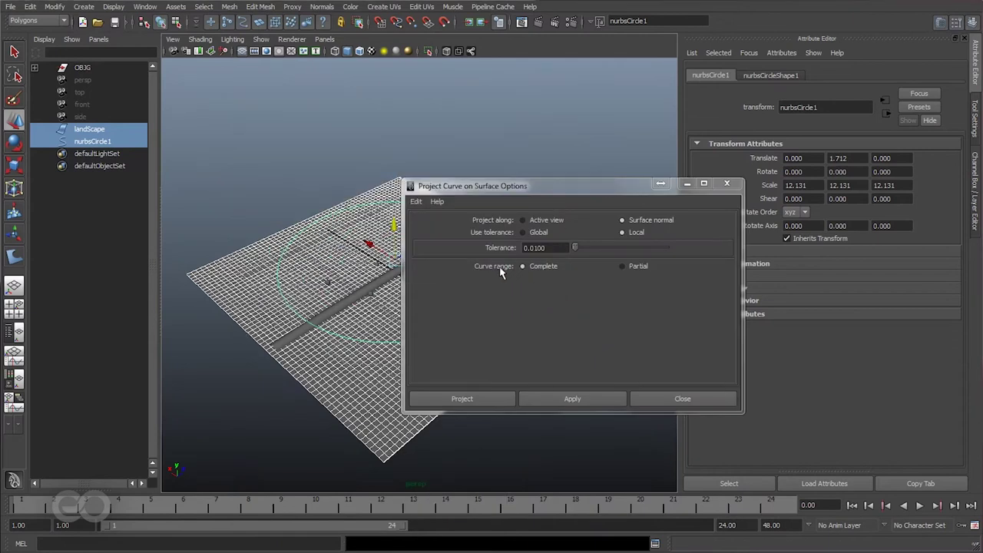
left_click(31, 20)
left_click(35, 47)
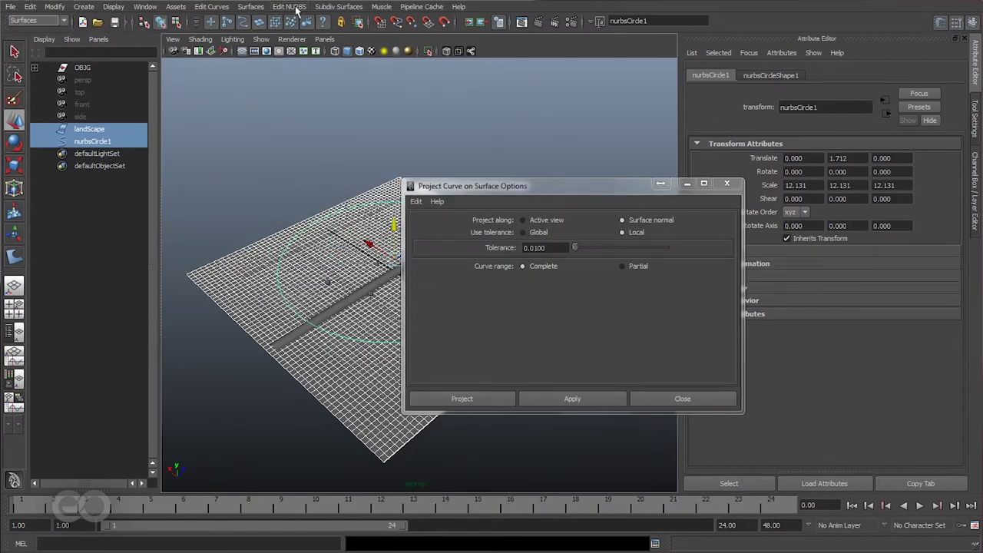
left_click(289, 6)
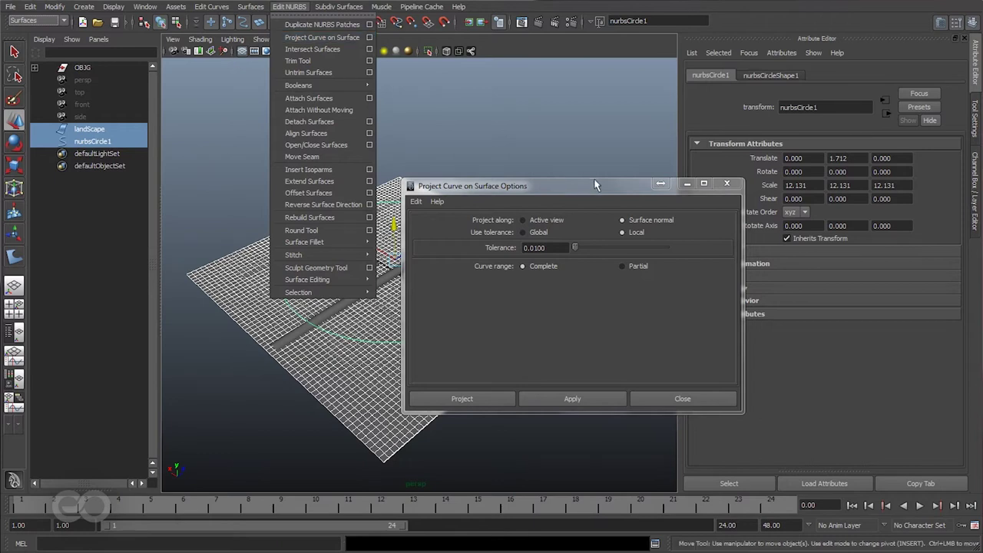
left_click(285, 307)
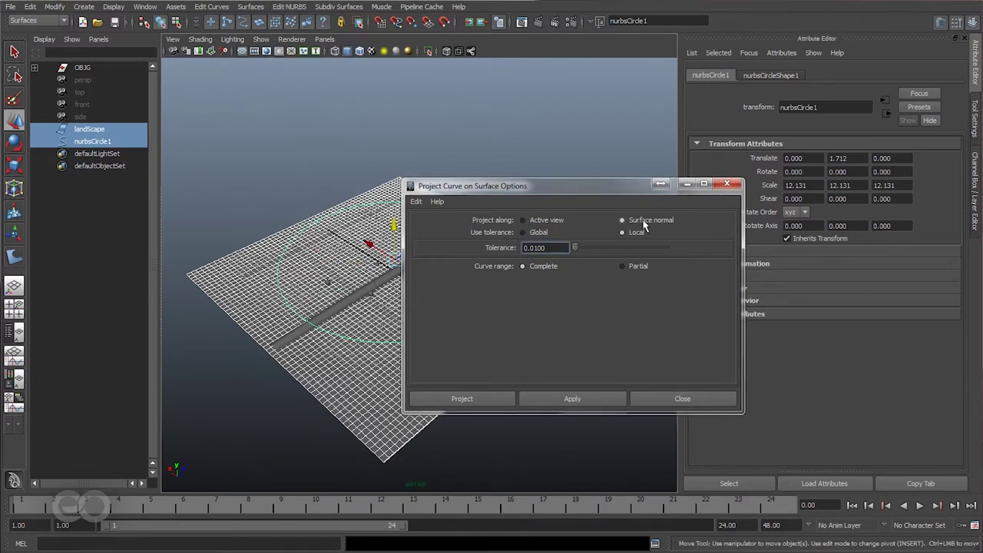
left_click(461, 398)
Move the original nurbsCircle1 below the plane, hide it, and select landScape
left_click_drag(473, 402, 535, 366, "alt")
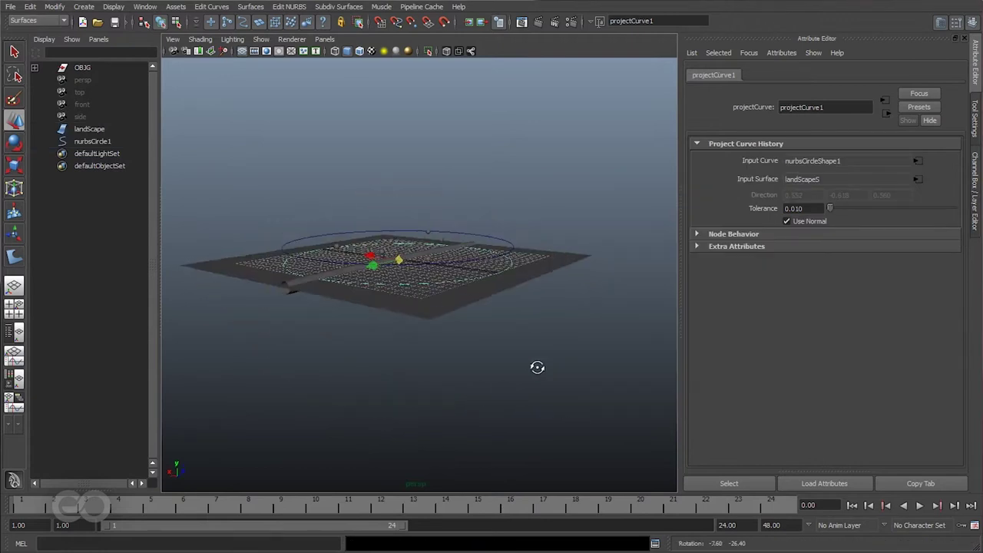
key("w")
left_click(495, 244)
left_click_drag(391, 200, 386, 335)
key("ctrl+h")
left_click(537, 278)
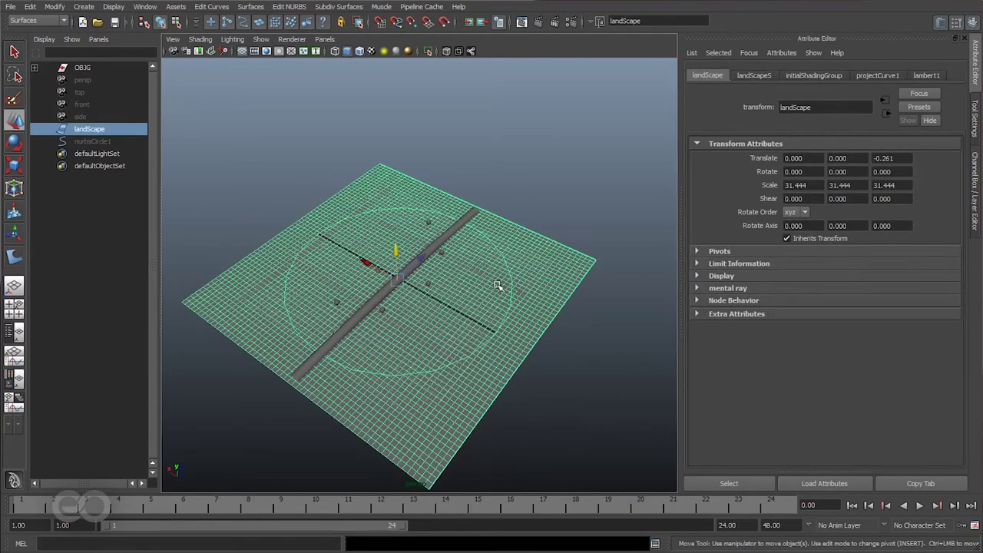
Trim landScape to the region inside the projected circle
left_click(289, 6)
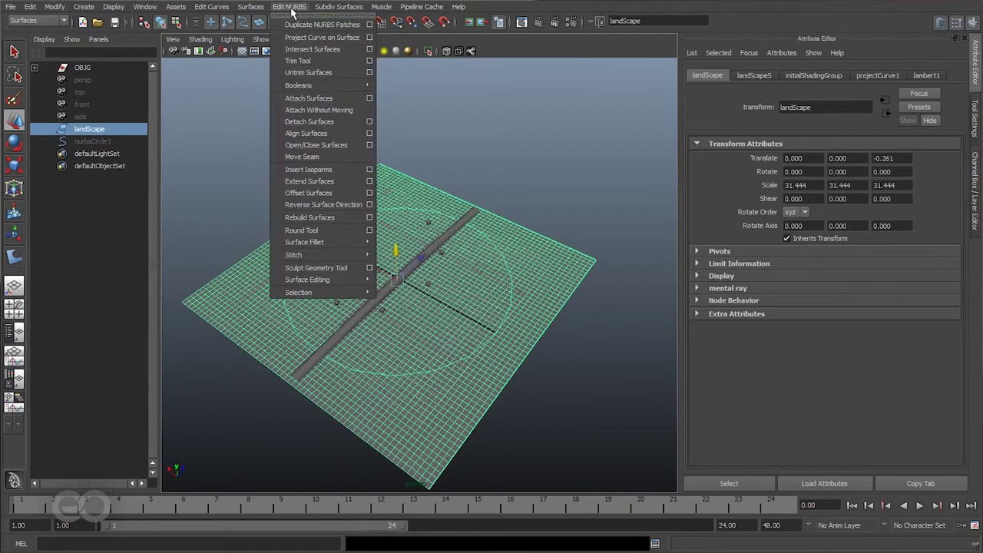
left_click(308, 61)
left_click(397, 283)
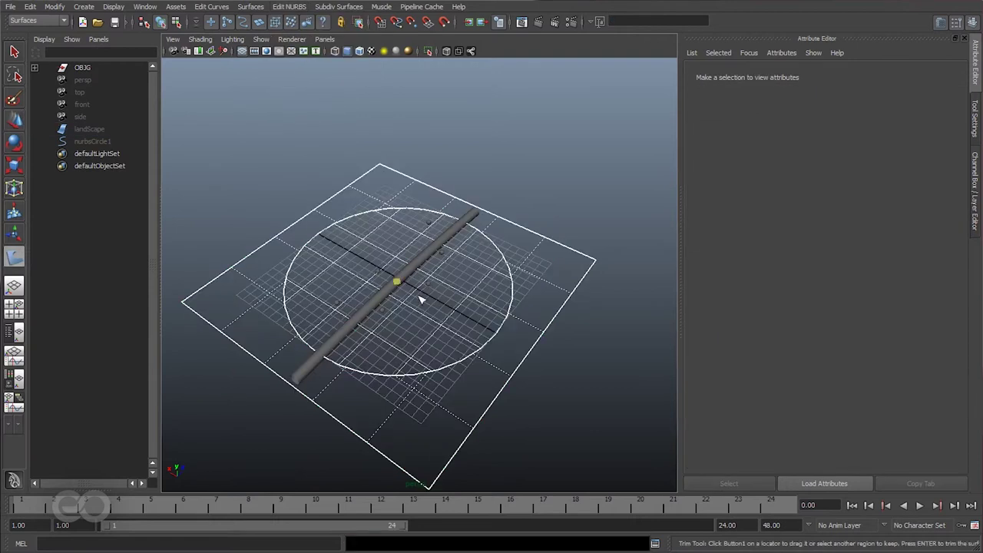
key("Return")
left_click_drag(438, 309, 409, 292, "alt")
Hide the OBJG cylinder group and select the trimmed disc
left_click(82, 69)
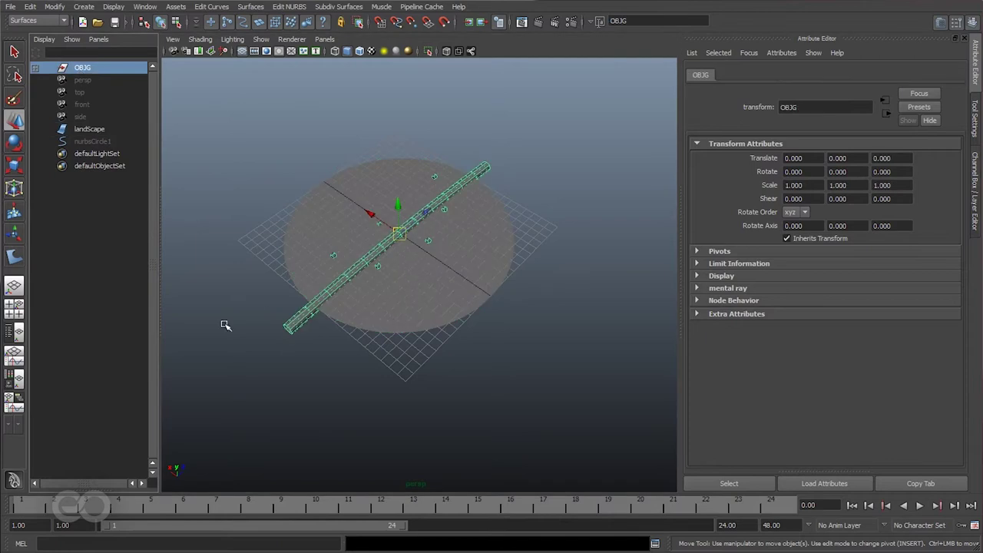
left_click_drag(225, 325, 371, 270, "alt")
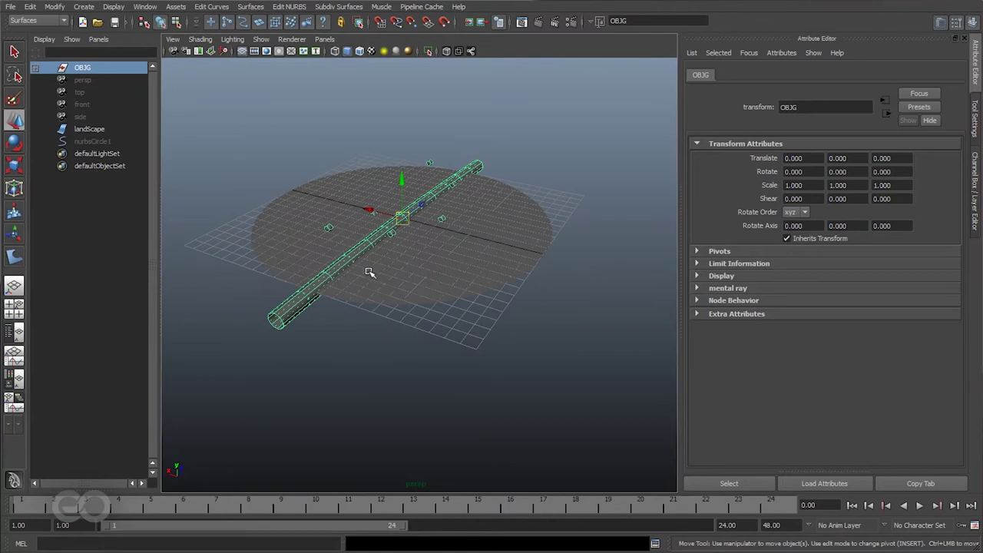
key("ctrl+h")
left_click_drag(390, 284, 369, 311, "alt")
left_click(386, 266)
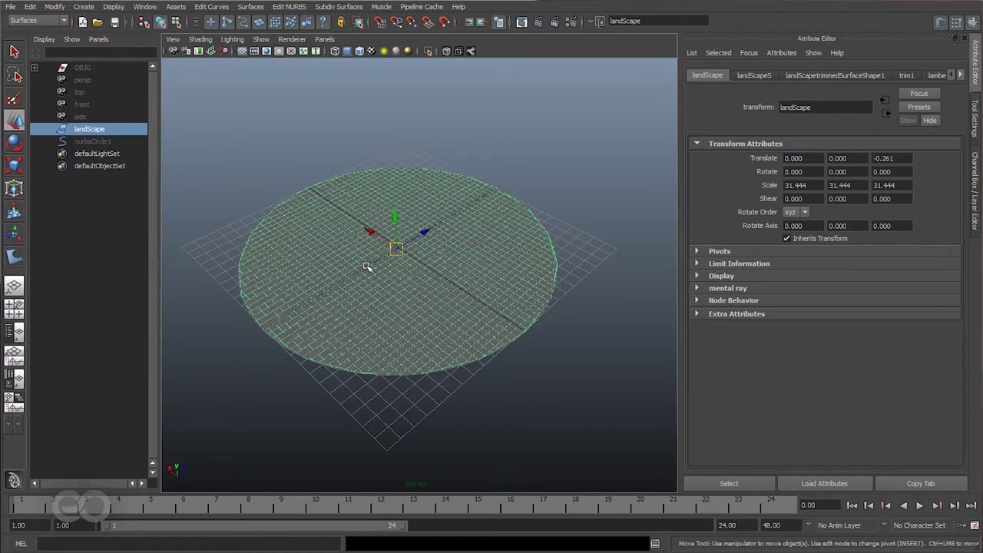
Assign a new Blinn material to landScape and rename it landScapeMAT
right_click_drag(452, 226, 525, 389)
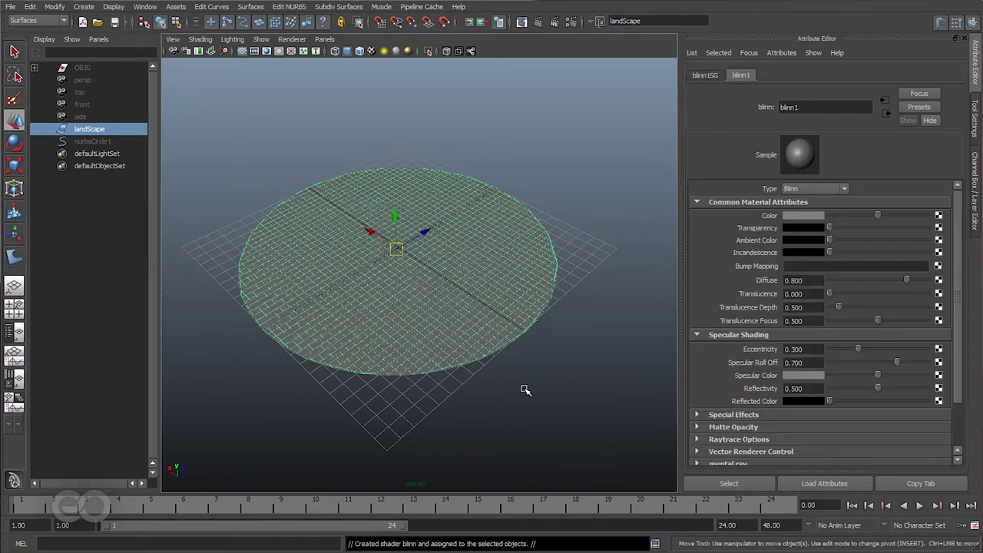
left_click(796, 108)
left_click_drag(800, 107, 757, 107)
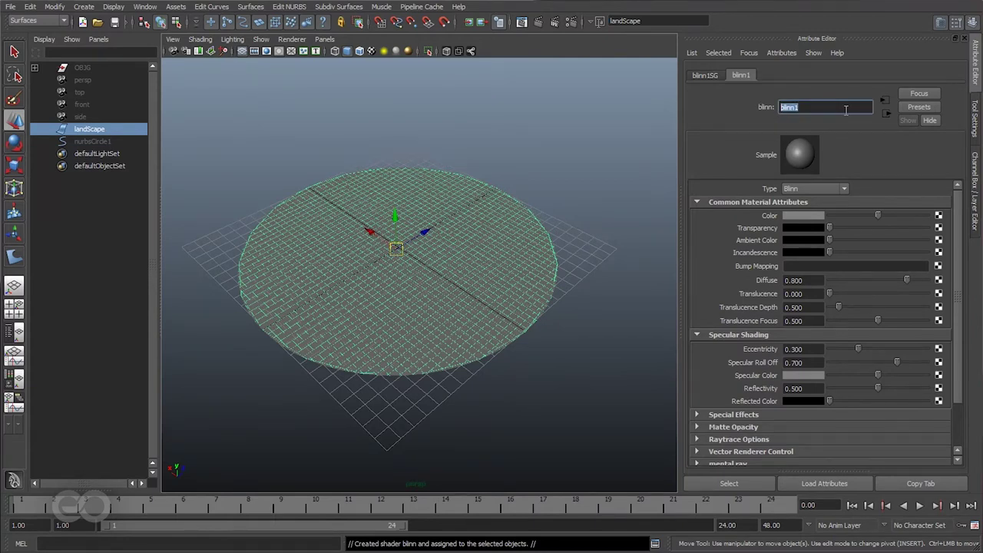
type("landScapeMAT")
key("Return")
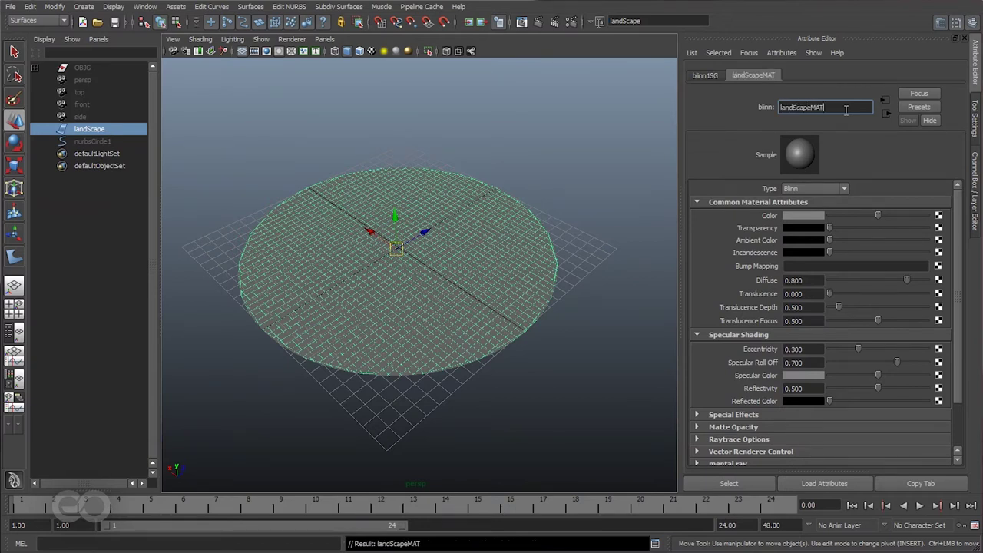
Rename the blinn1SG shading group to landScapeSG
left_click(705, 77)
left_click_drag(802, 108, 718, 117)
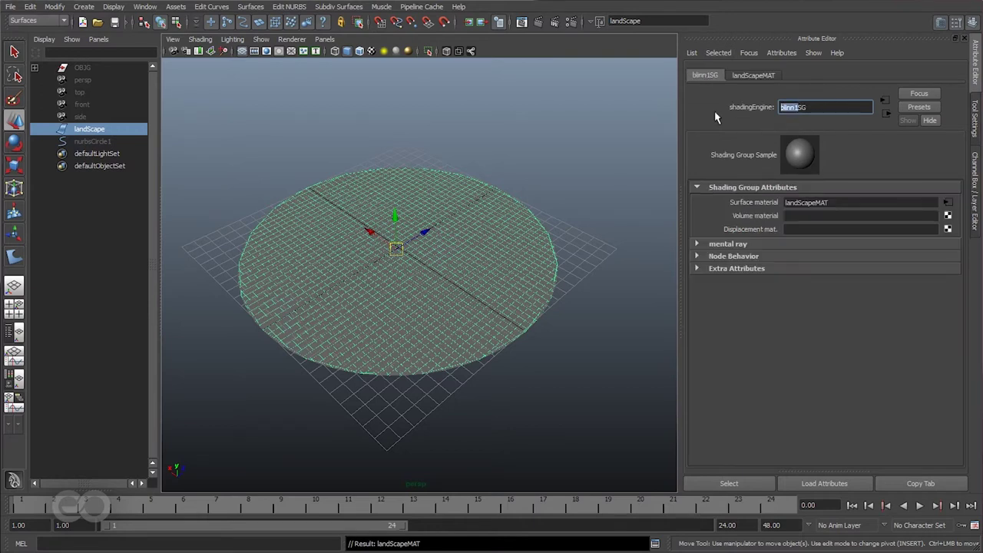
type("landScape")
key("shift+Home")
left_click(825, 229)
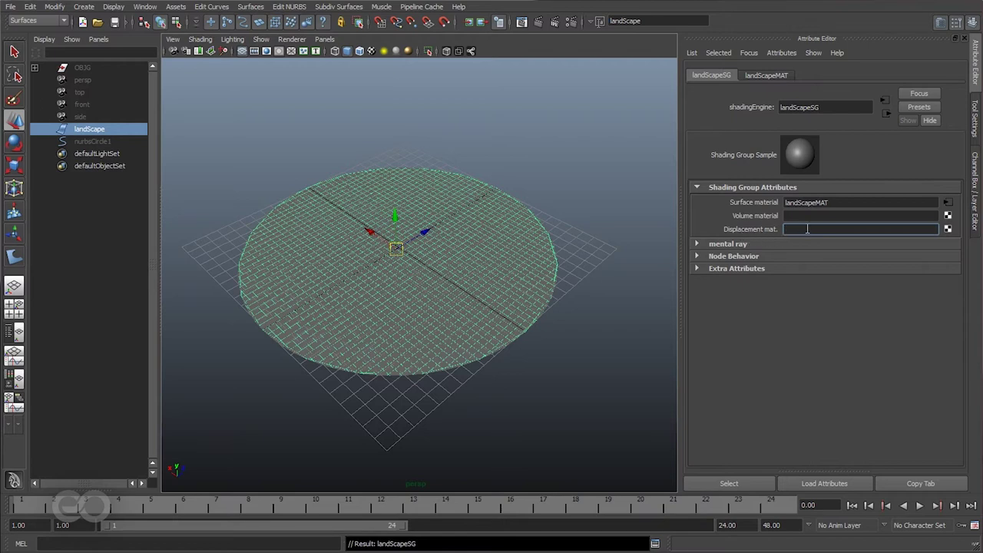
Map a 2D Noise texture into landScapeSG's Displacement mat. slot and reselect landScape
left_click(947, 229)
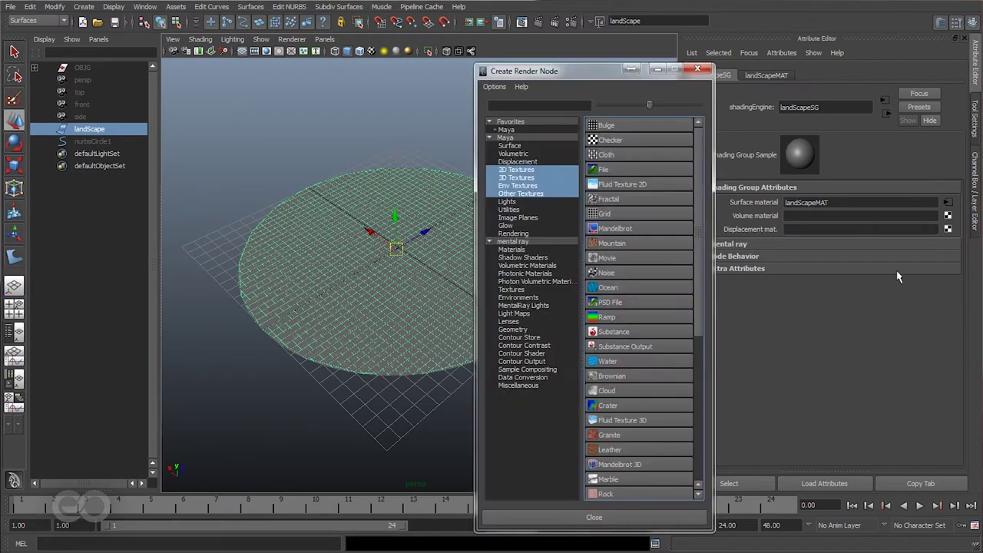
left_click(515, 169)
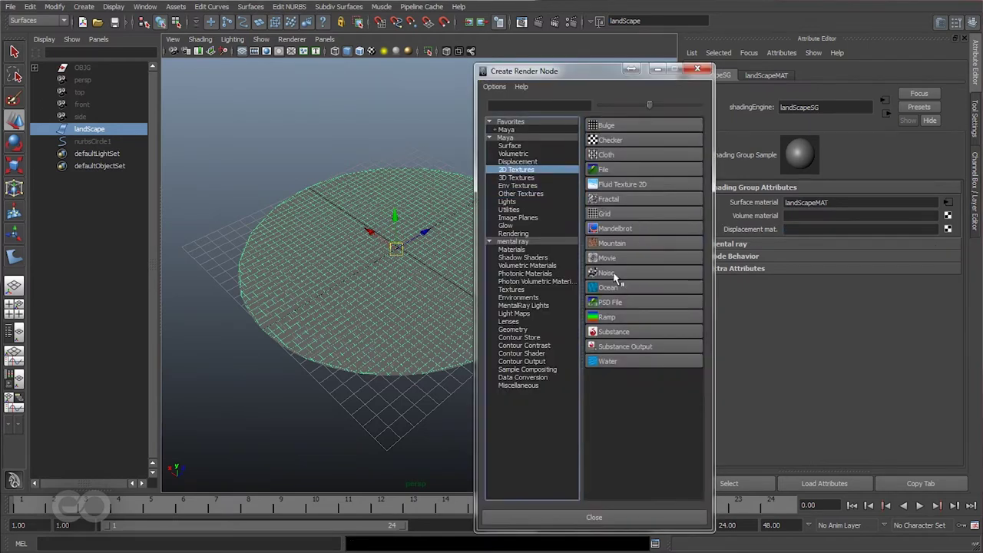
left_click(615, 274)
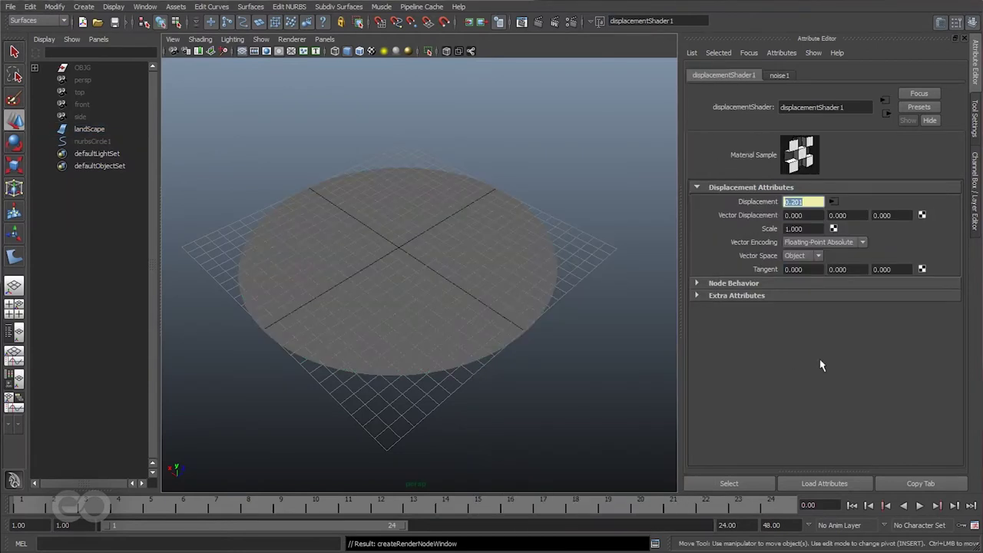
left_click(471, 267)
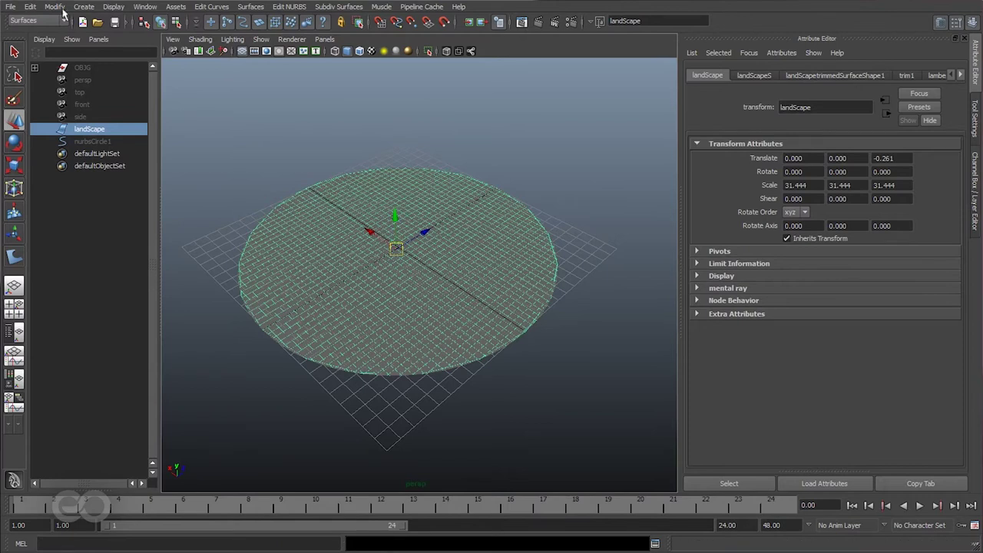
Convert landScape's displacement to polygons with history
left_click(33, 11)
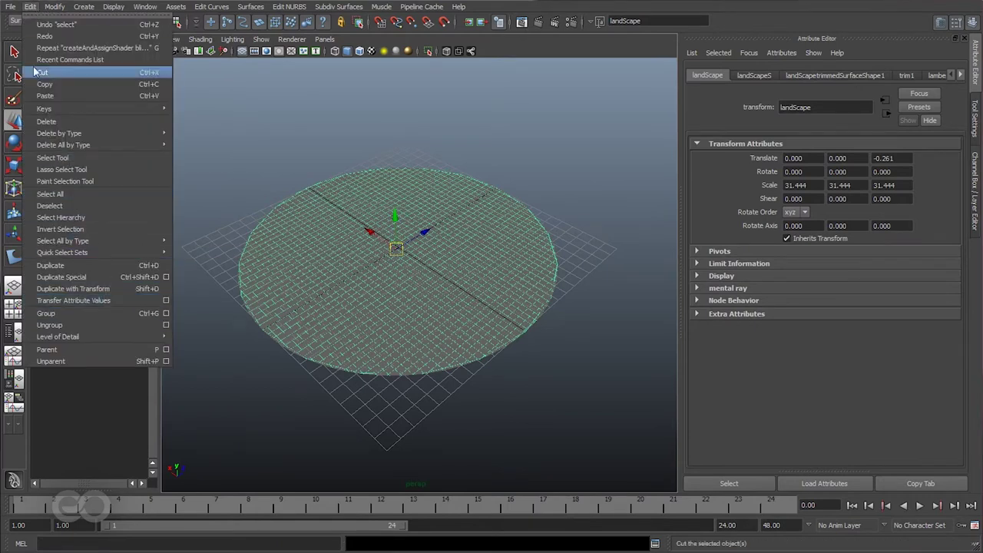
mouse_move(48, 8)
mouse_move(105, 194)
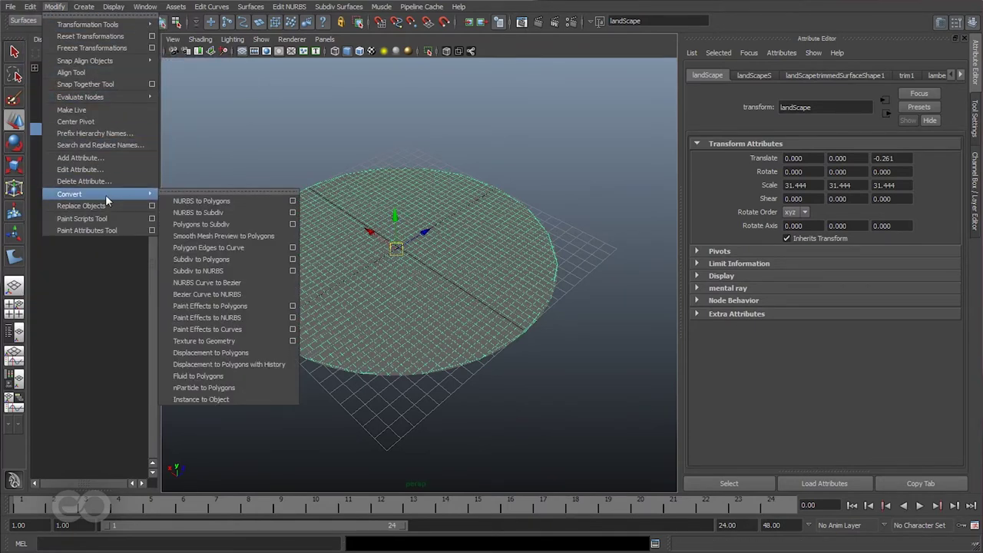
left_click(269, 366)
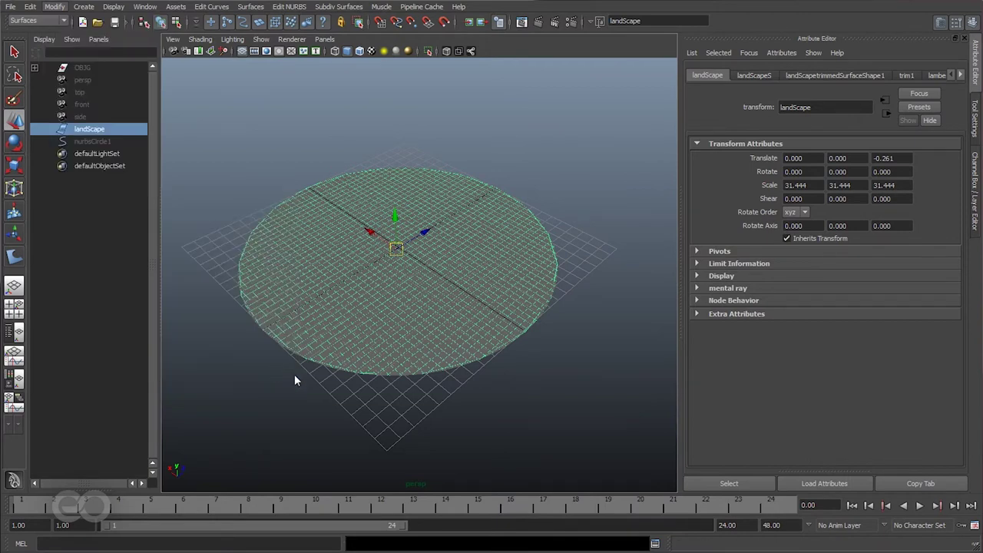
Orbit and dolly around the new bumpy terrain mesh to inspect it
left_click_drag(377, 333, 396, 327, "alt")
left_click(418, 406)
right_click_drag(418, 406, 417, 254, "alt")
left_click(419, 299)
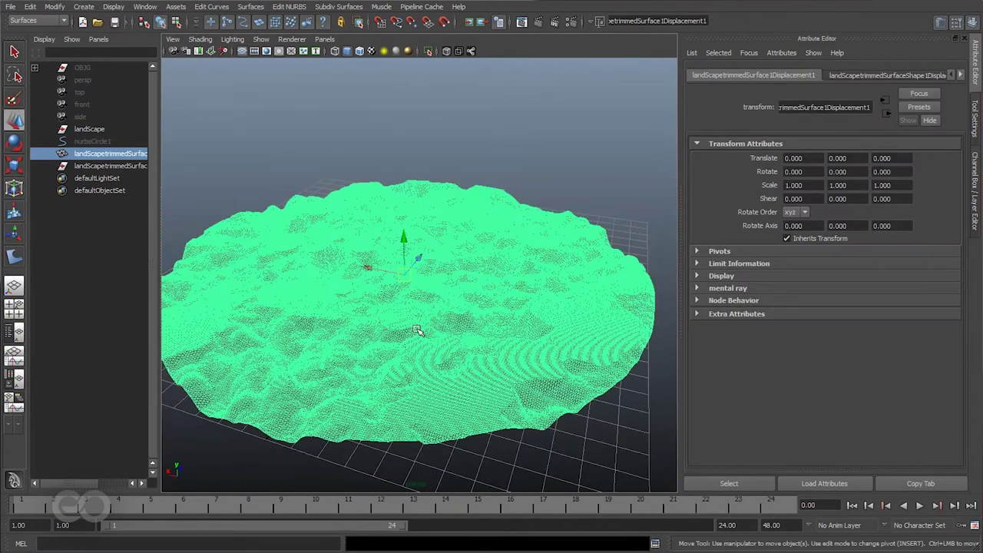
left_click_drag(417, 329, 399, 346, "alt")
right_click_drag(400, 346, 653, 343, "alt")
left_click_drag(652, 343, 423, 268, "alt")
right_click_drag(423, 268, 281, 248, "alt")
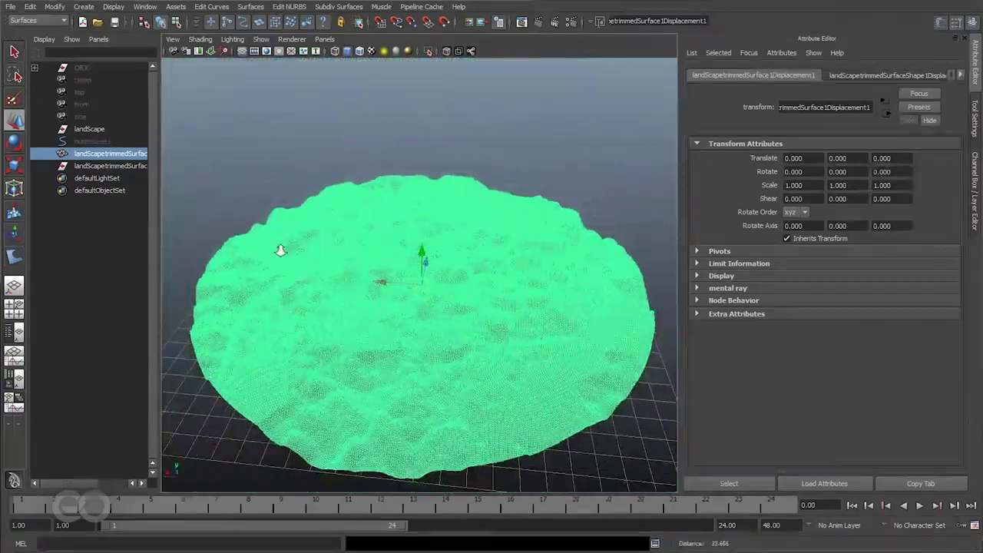
key("w")
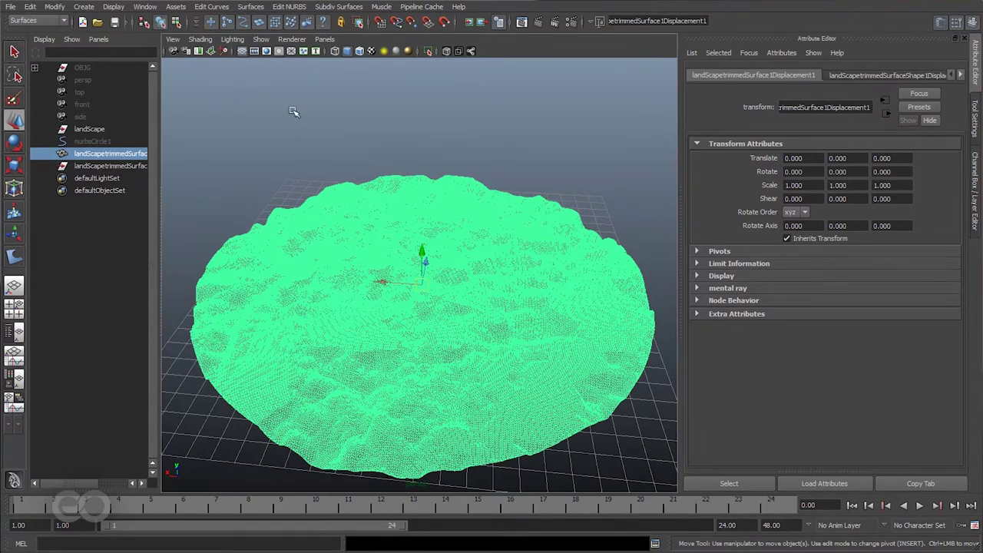
Switch to the Polygons menu set and apply a Normals command to the terrain mesh
left_click(59, 21)
left_click(23, 40)
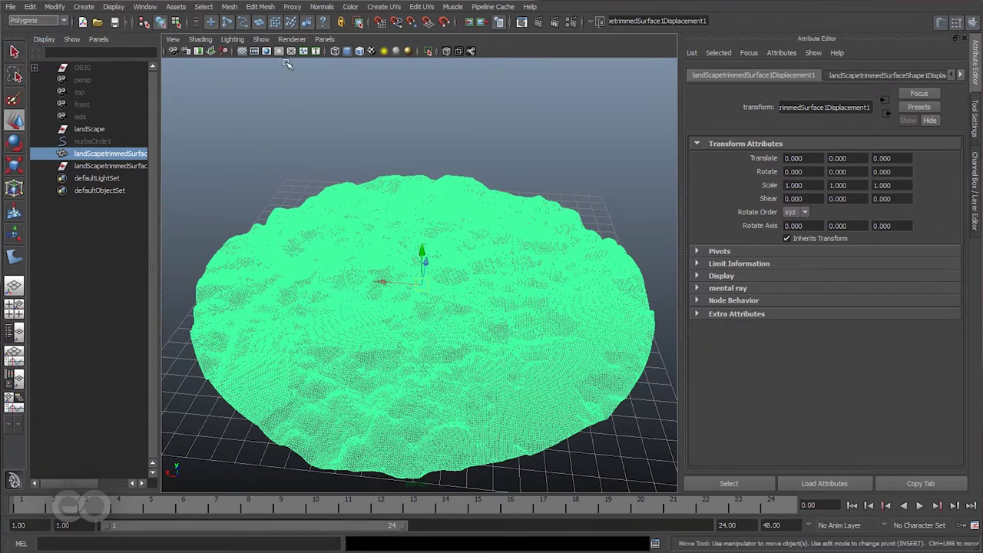
left_click(322, 7)
left_click(334, 62)
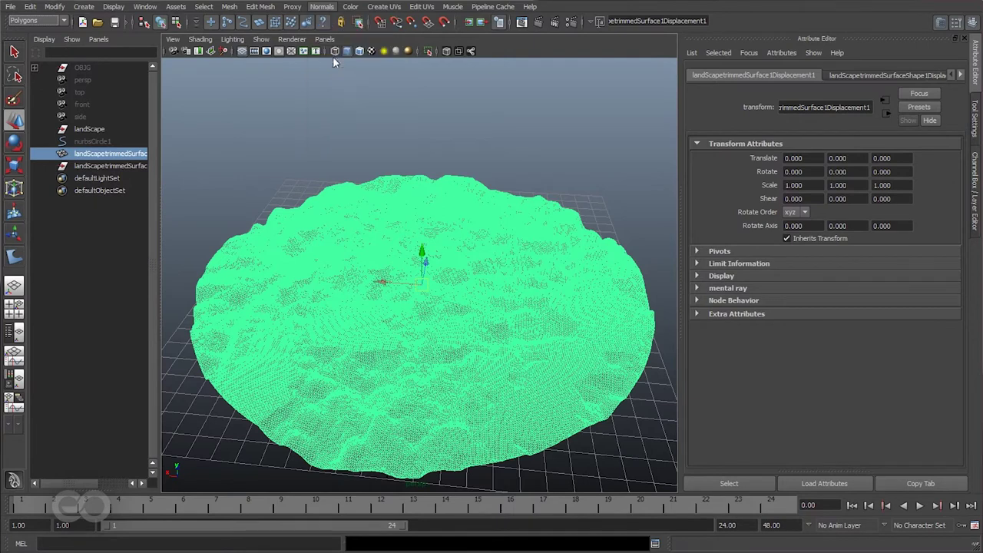
left_click(507, 132)
left_click_drag(507, 132, 451, 311, "alt")
left_click(451, 311)
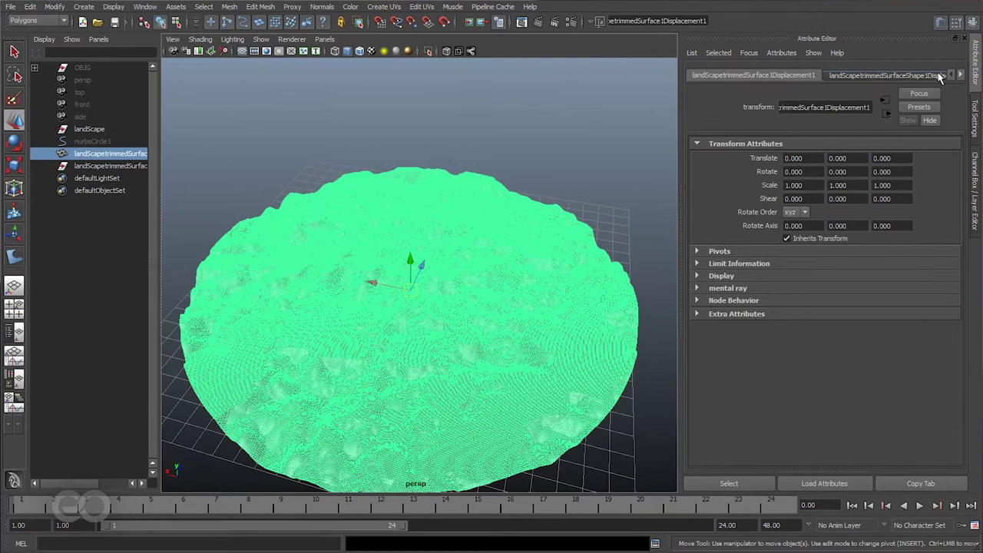
Show the noise1 texture's attributes: Billow noise, frequency 8.000, amplitude 1.000
double_click(866, 108)
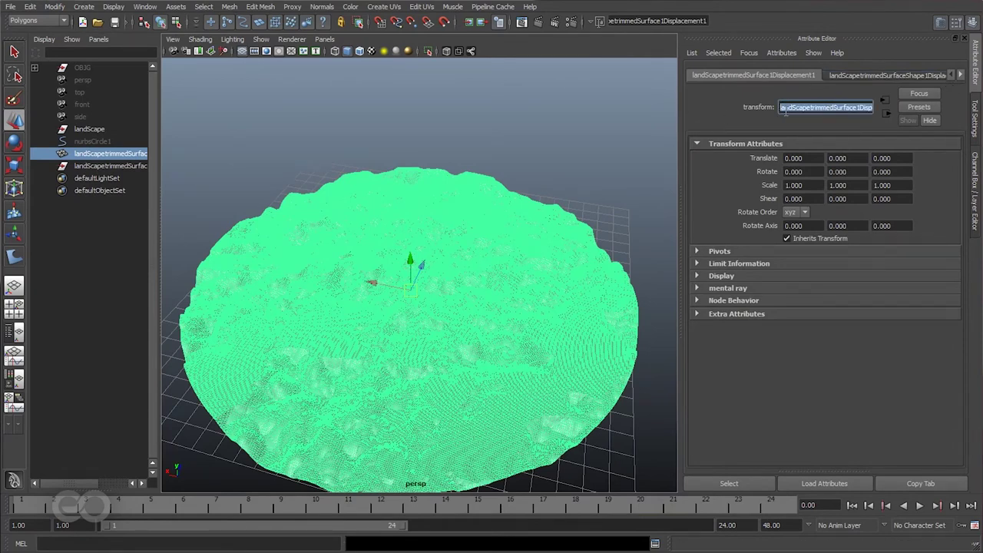
left_click(836, 108)
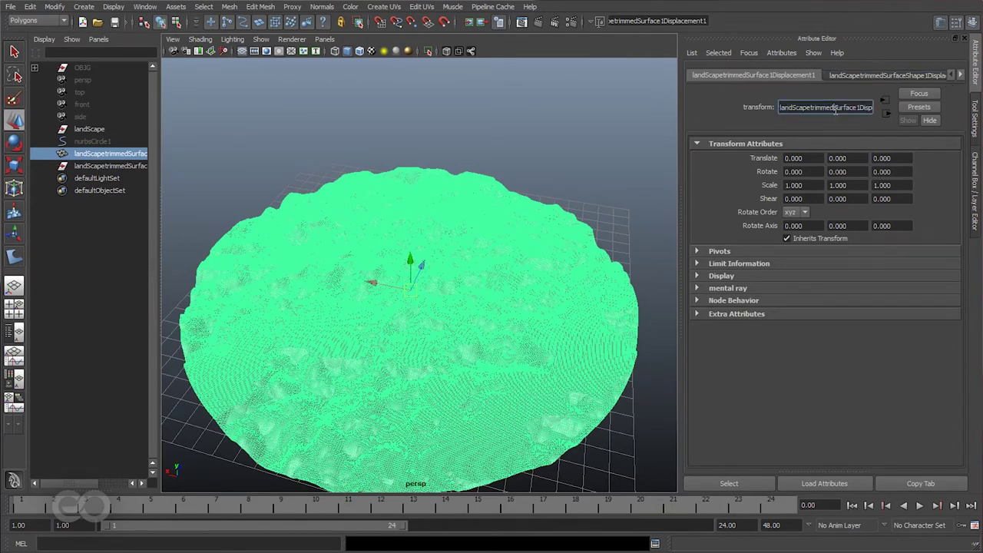
left_click(960, 75)
left_click(962, 77)
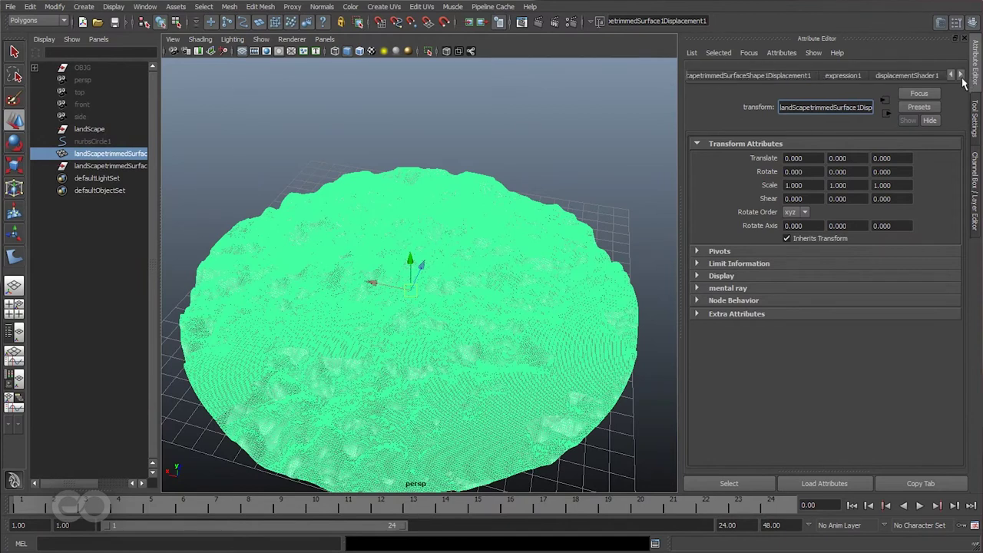
left_click(961, 77)
left_click(961, 77)
left_click(863, 76)
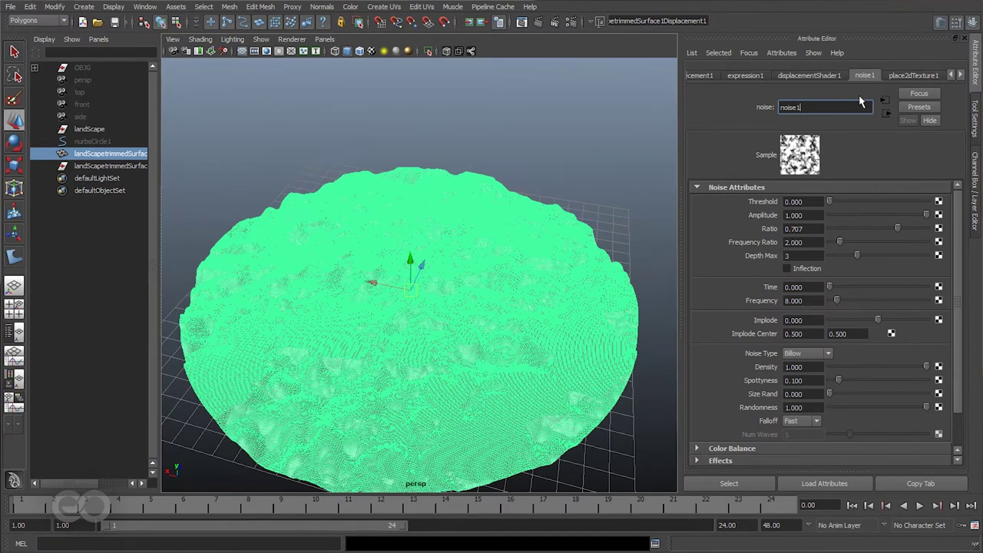
Keep noise1 loaded in the Attribute Editor and switch its Noise Type to Perlin Noise
left_click(692, 53)
left_click(695, 66)
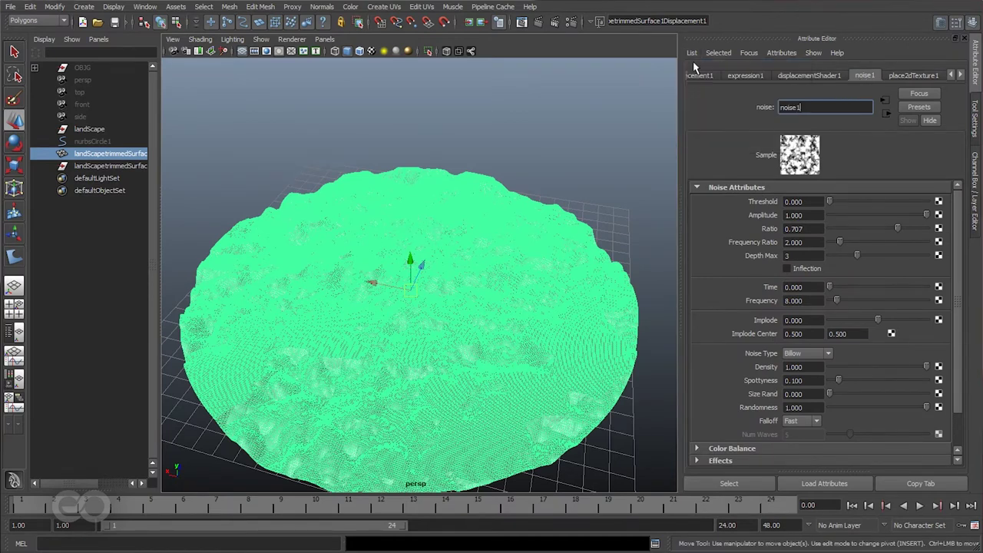
left_click(601, 89)
left_click_drag(596, 274, 585, 236, "alt")
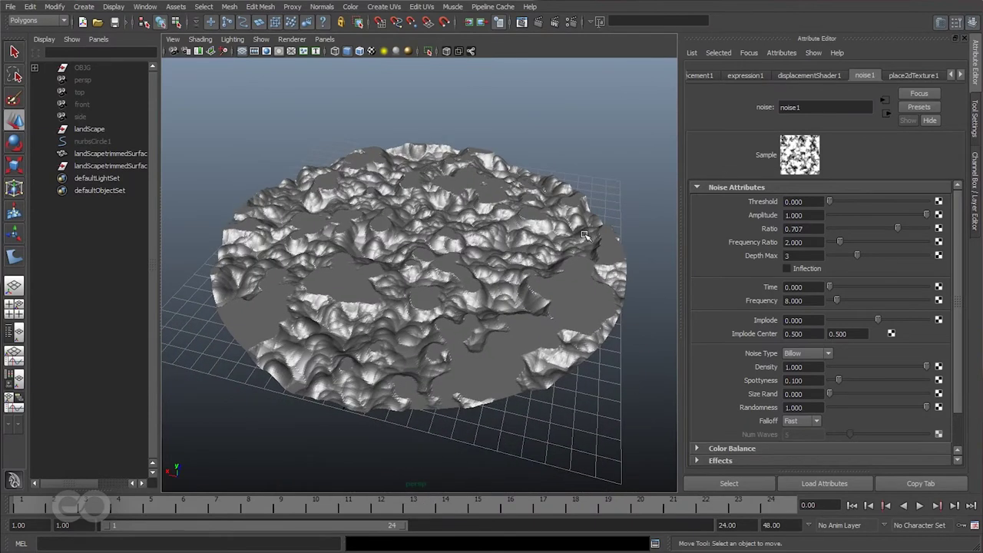
left_click(796, 355)
left_click(799, 365)
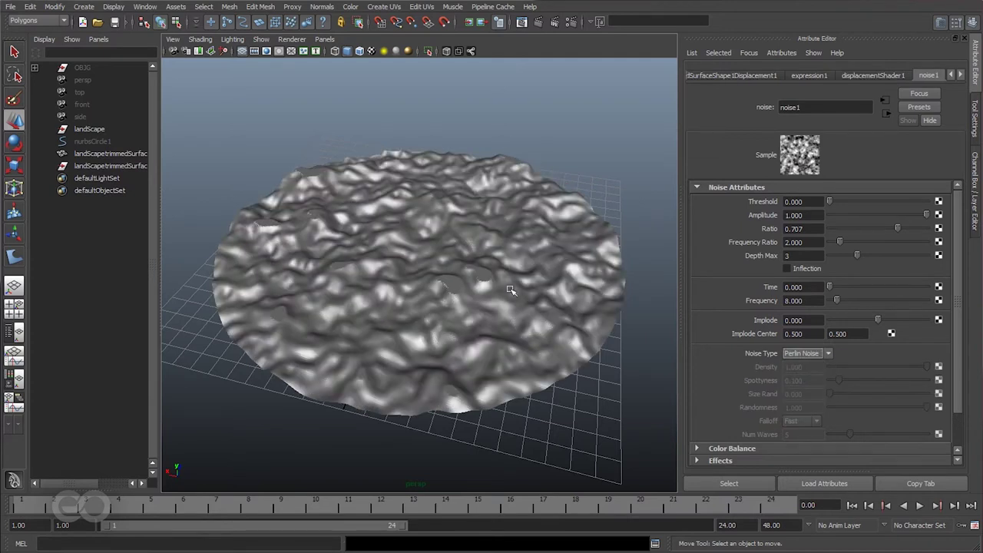
right_click_drag(456, 298, 530, 294, "alt")
left_click_drag(531, 294, 506, 220, "alt")
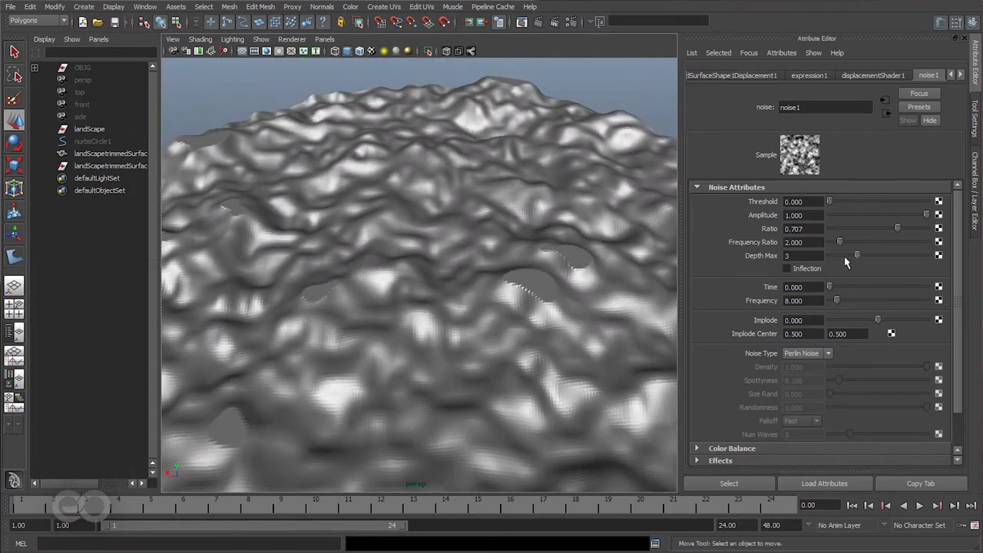
Step the noise Depth Max from 1 up to 8, checking the terrain detail each time
left_click_drag(844, 263, 829, 256)
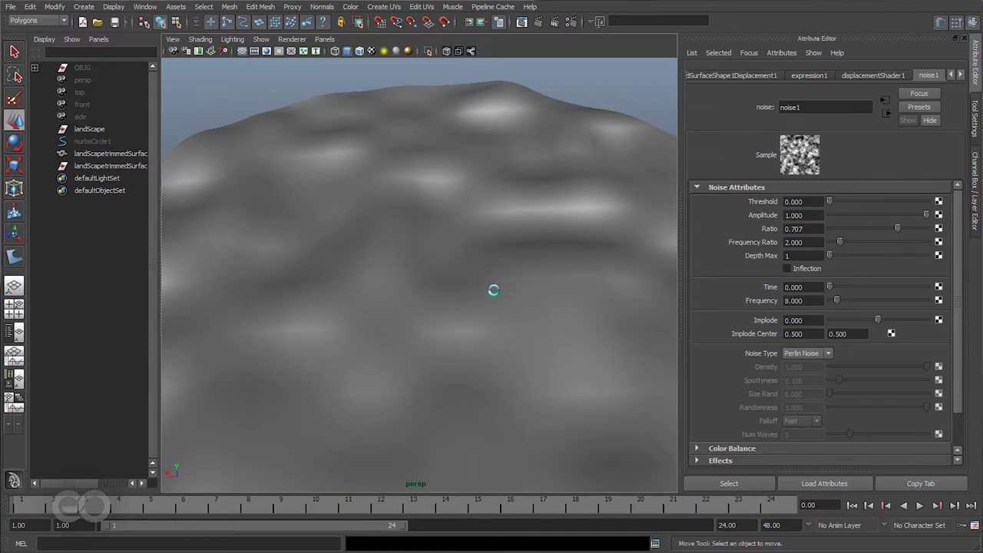
right_click_drag(493, 290, 323, 256, "alt")
left_click_drag(322, 257, 351, 258, "alt")
right_click_drag(351, 258, 446, 266, "alt")
left_click(446, 265)
left_click_drag(445, 266, 492, 253, "alt")
left_click(608, 87)
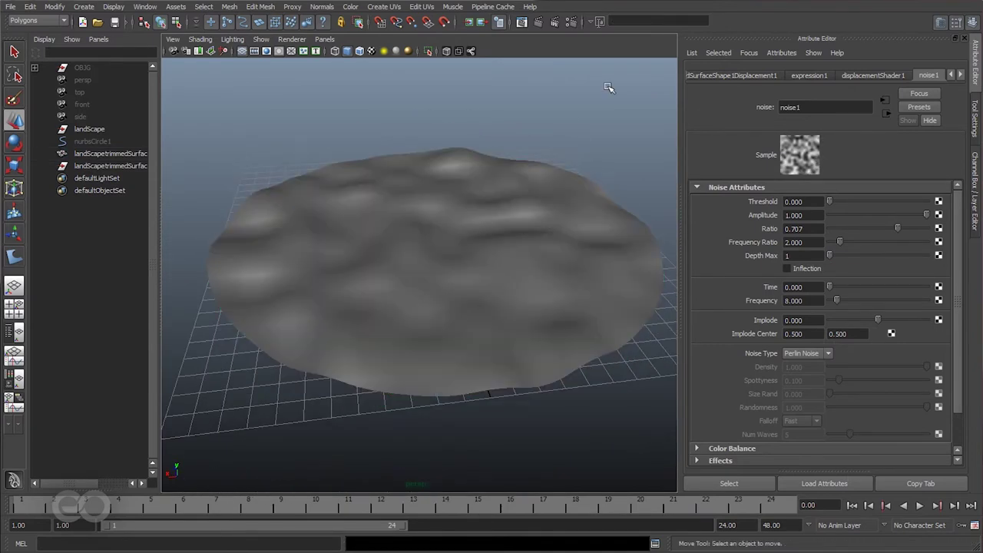
left_click_drag(403, 318, 421, 331, "alt")
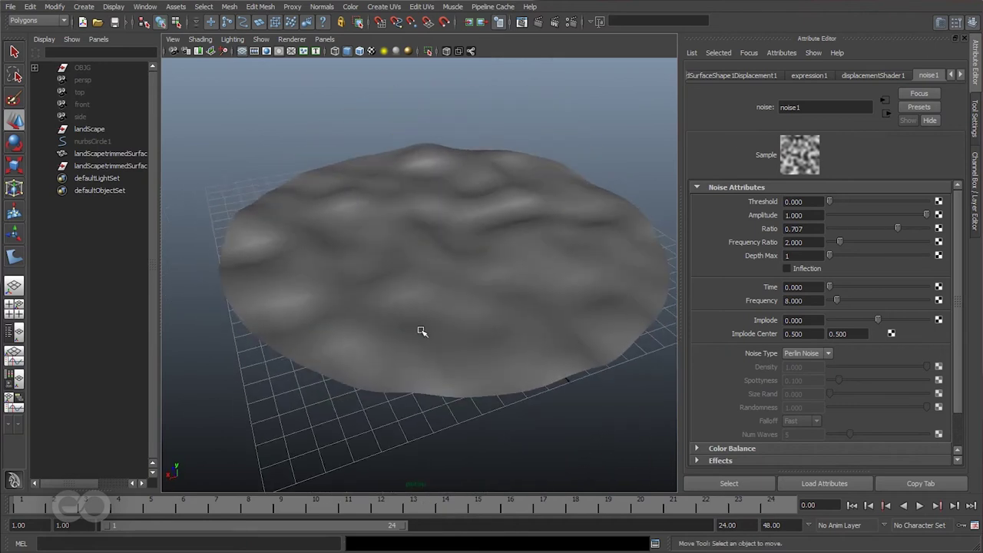
left_click(839, 259)
left_click_drag(415, 292, 405, 257, "alt")
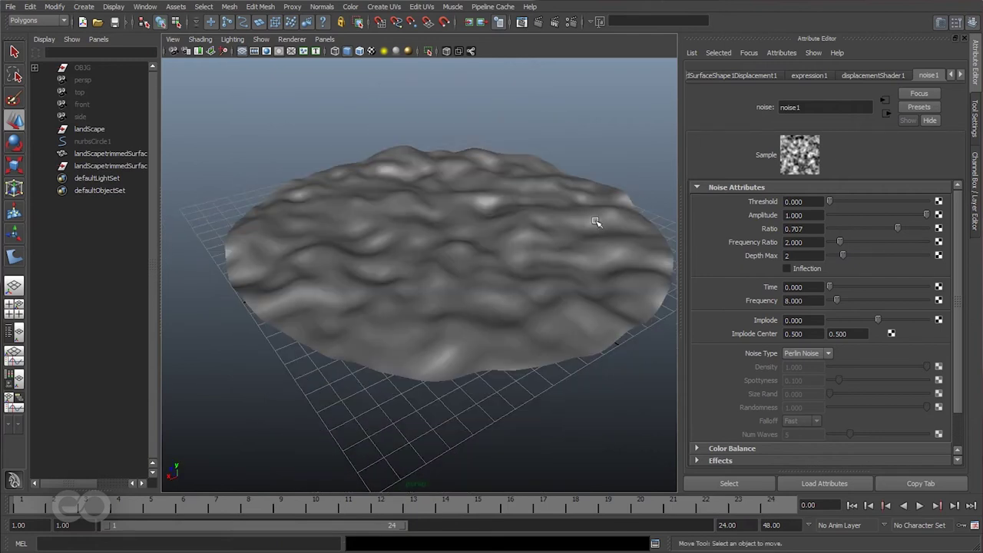
left_click(857, 255)
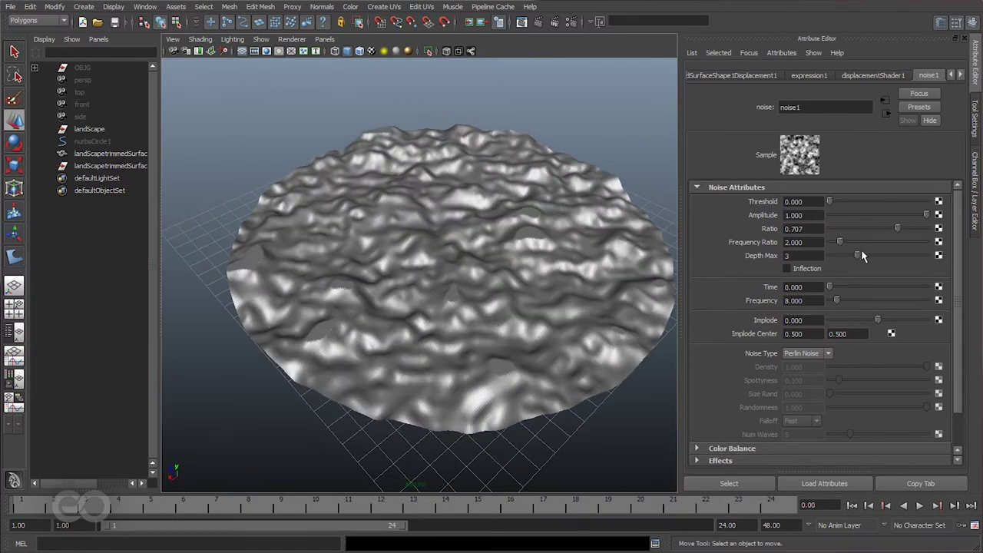
left_click_drag(857, 256, 925, 266)
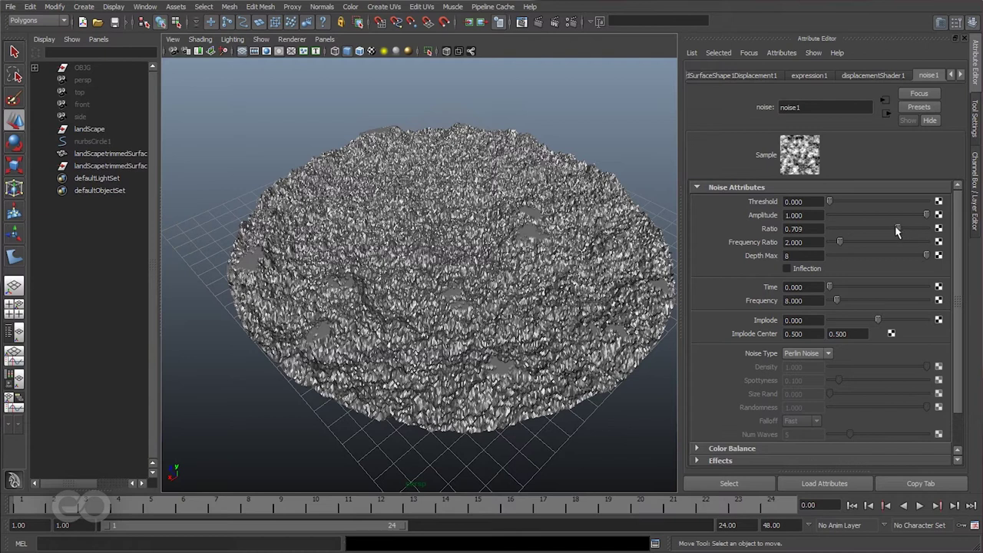
Set the noise Ratio to 0.570 and lower Amplitude to 0.823 for flatter, finer terrain
left_click_drag(896, 231, 878, 225)
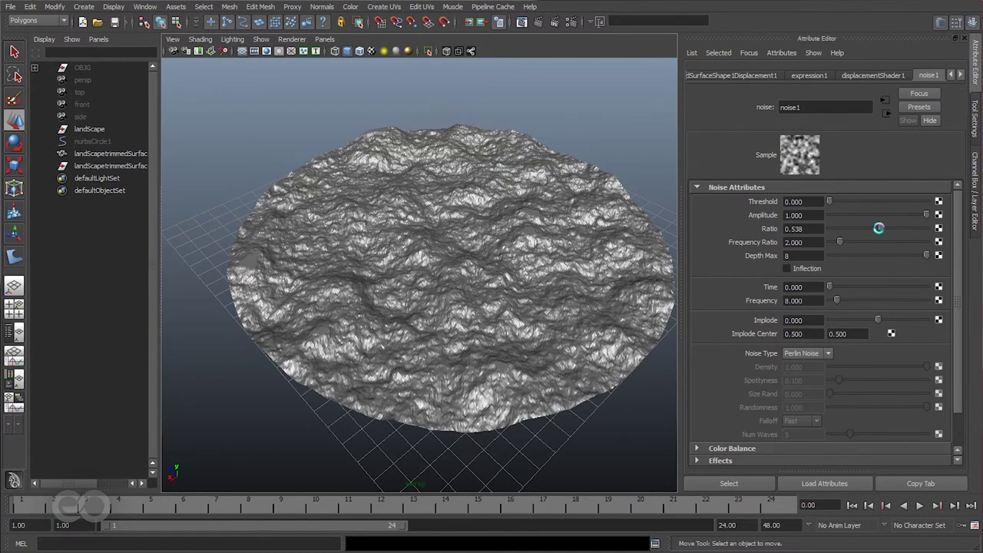
right_click_drag(342, 276, 540, 292, "alt")
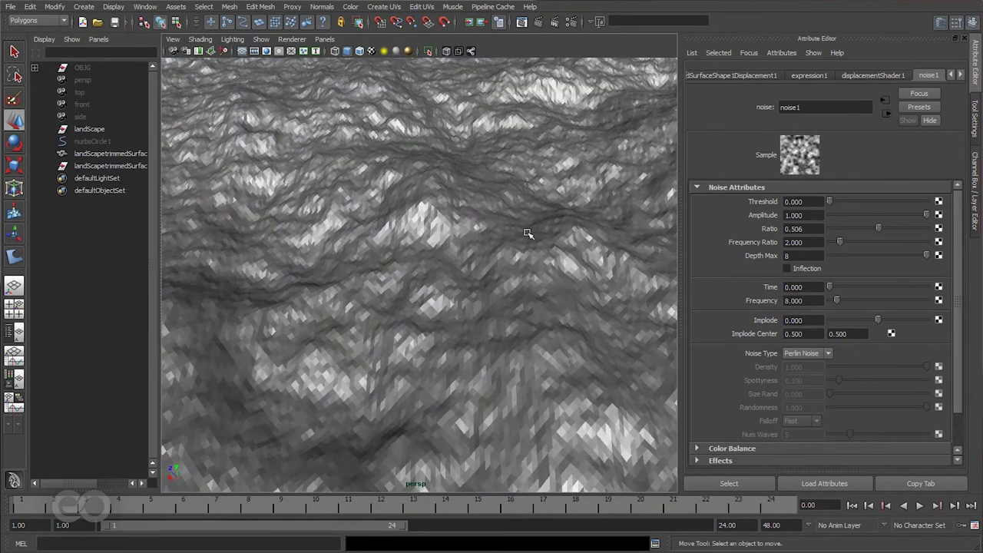
right_click_drag(529, 235, 378, 230, "alt")
left_click_drag(378, 231, 340, 217, "alt")
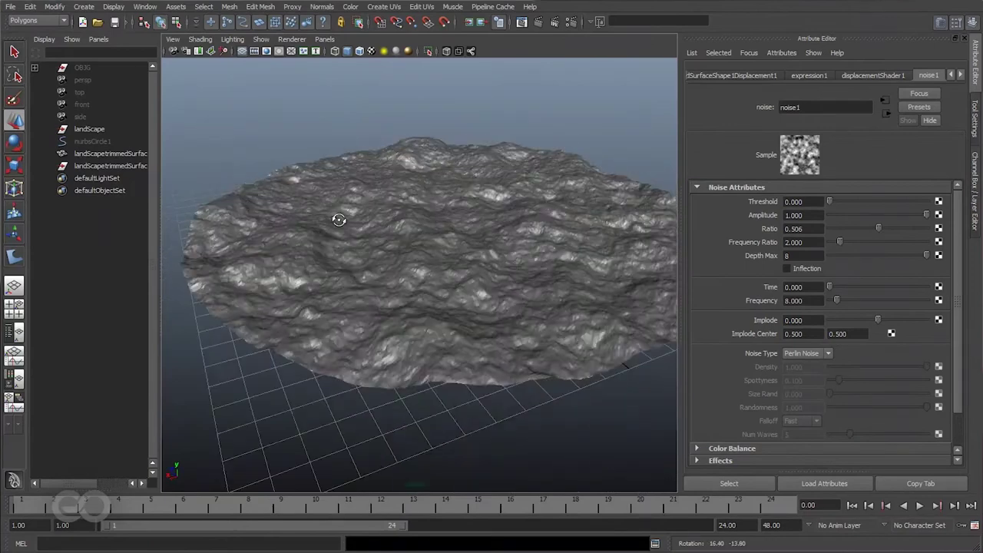
right_click_drag(340, 218, 461, 257, "alt")
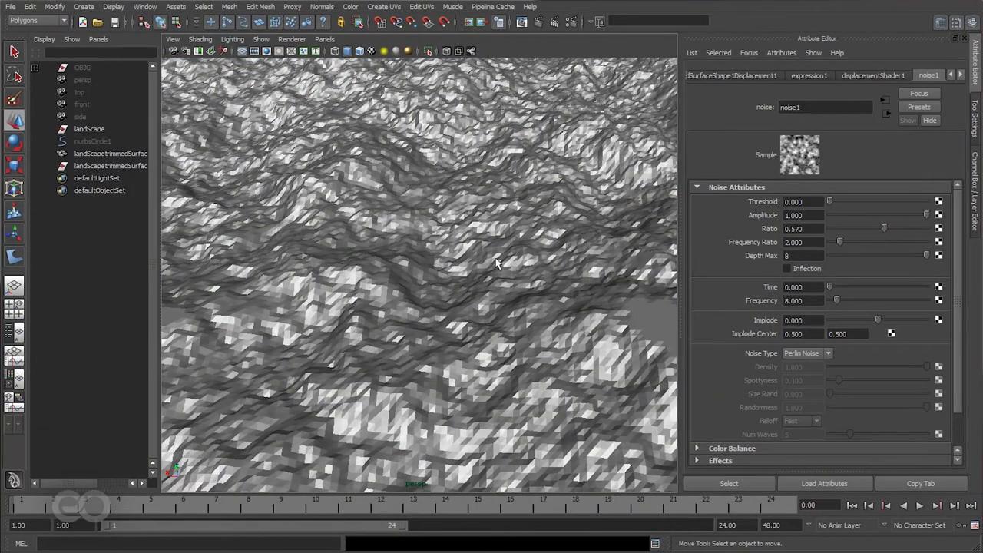
right_click_drag(440, 244, 347, 242, "alt")
mouse_move(346, 242)
left_mouse_down("alt")
mouse_move(349, 322)
mouse_move(361, 253)
left_mouse_up("alt")
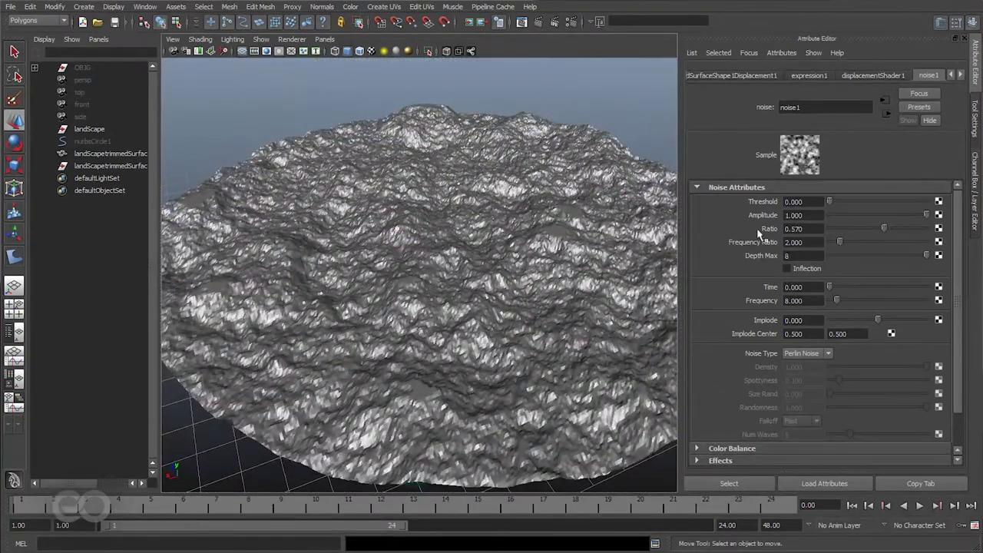
left_click_drag(926, 215, 915, 216)
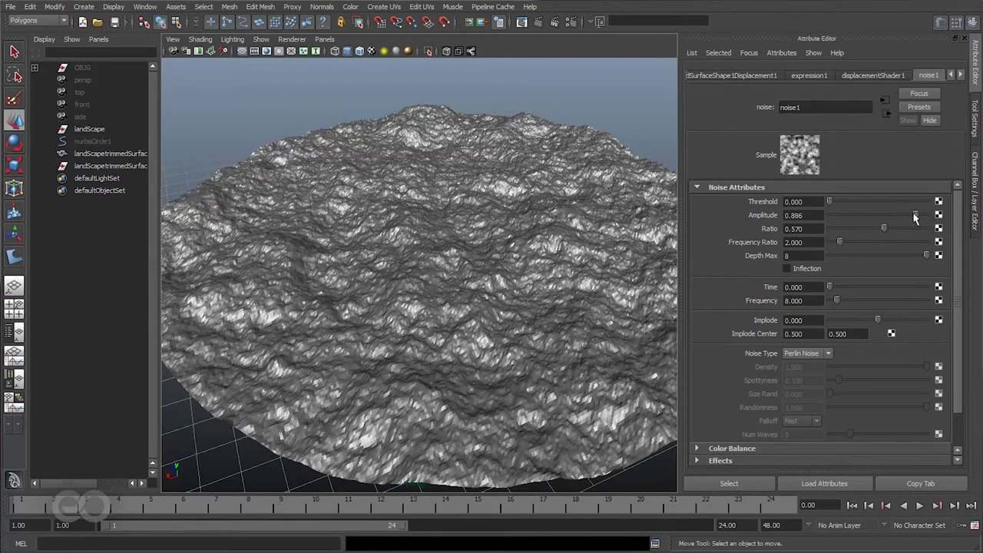
left_click_drag(913, 218, 910, 215)
left_click_drag(407, 253, 427, 267, "alt")
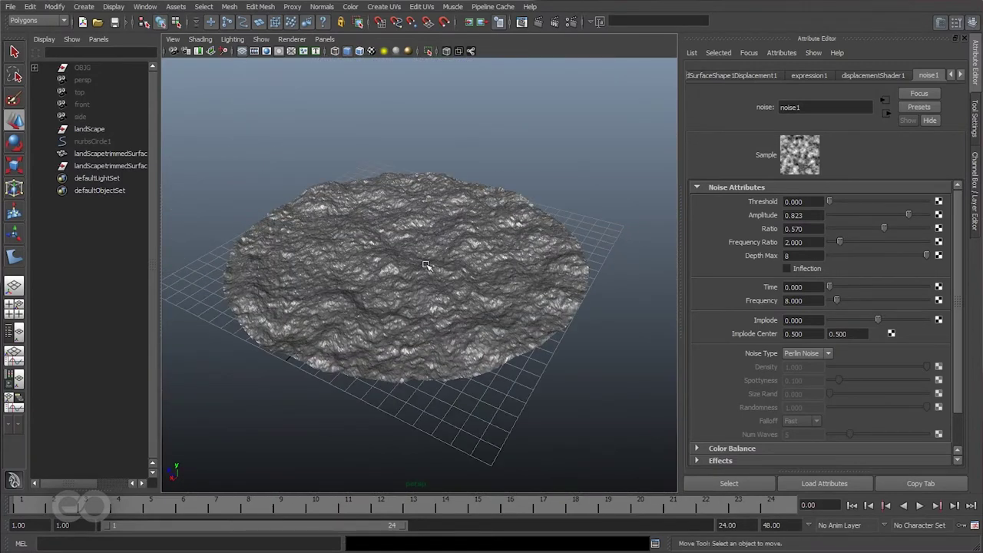
left_click(424, 267)
Scale the landscape to Scale Y 4 in the Channel Box and inspect the taller terrain
key("r")
left_click_drag(411, 207, 466, 303)
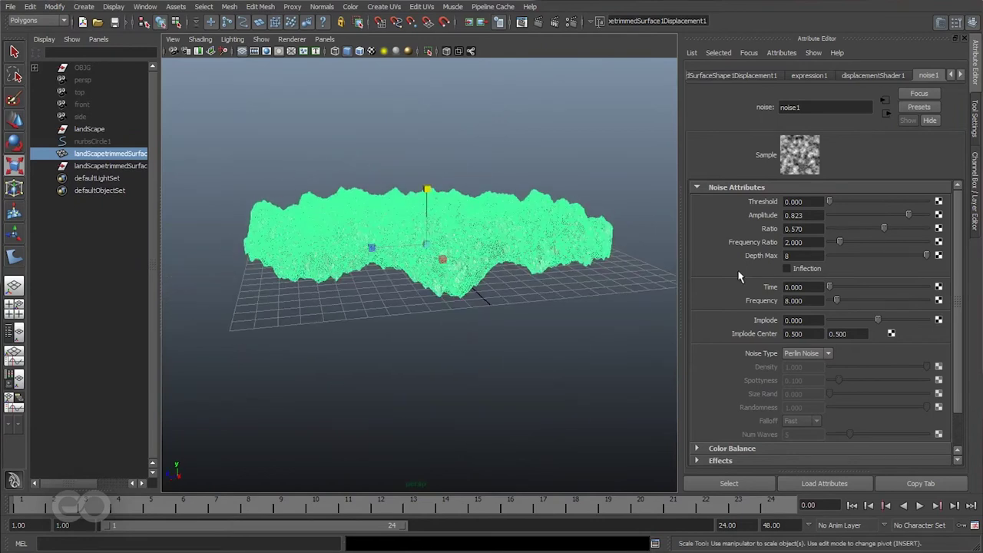
left_click(974, 188)
left_click(946, 157)
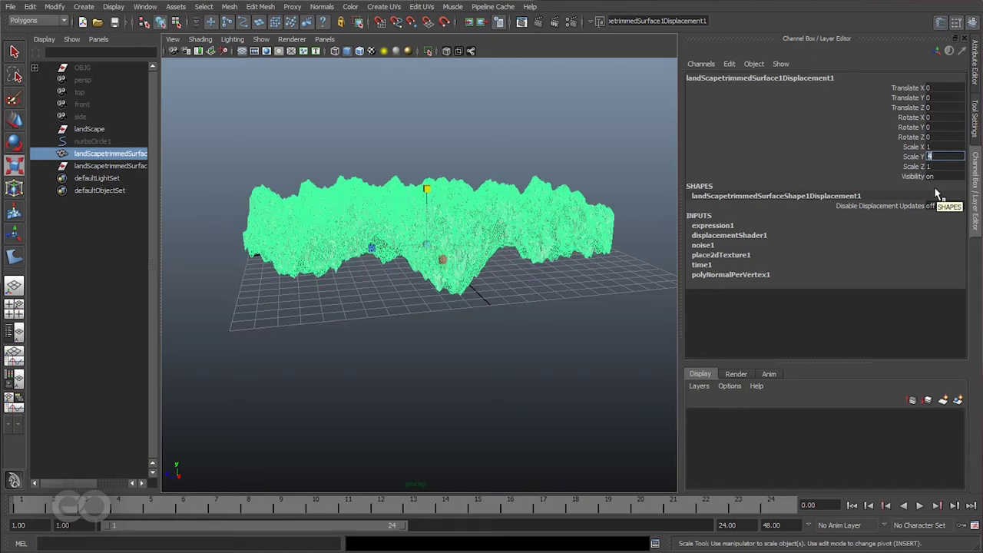
left_click(410, 311)
left_click_drag(410, 311, 570, 351, "alt")
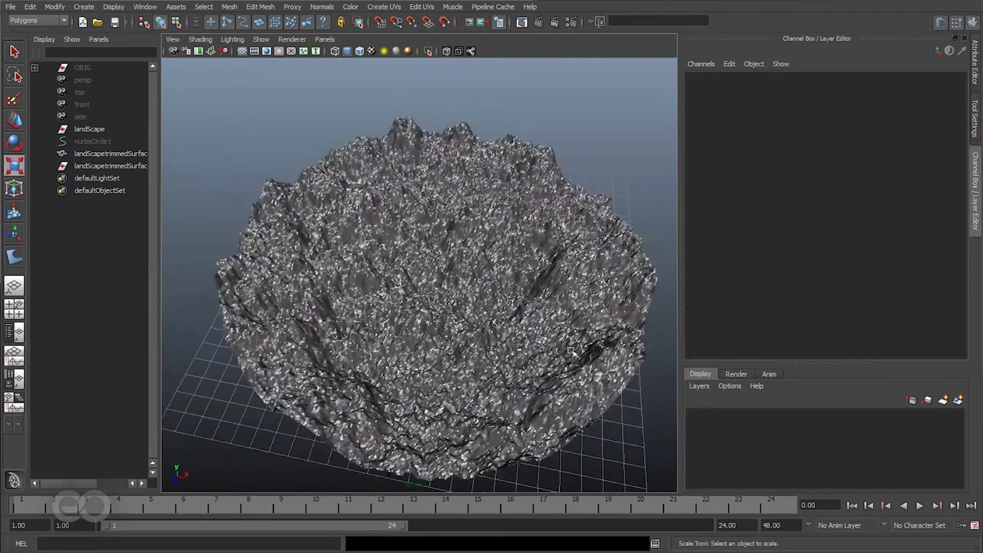
left_click_drag(616, 304, 464, 188, "alt")
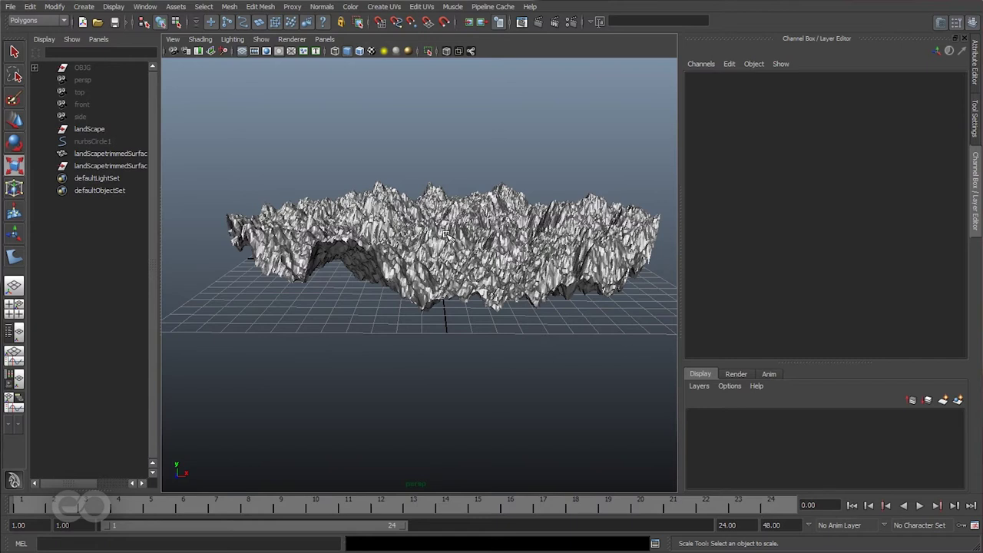
left_click_drag(445, 234, 481, 270, "alt")
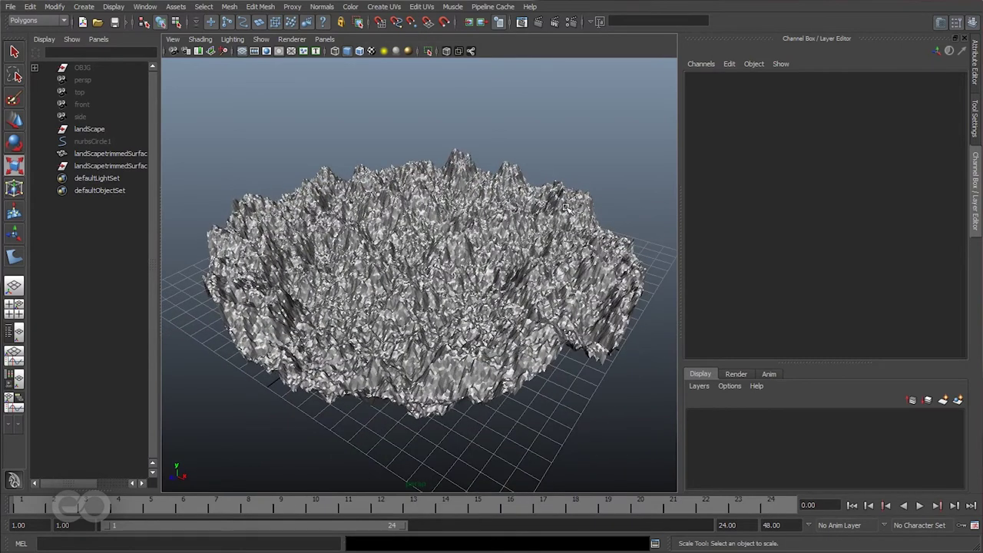
left_click_drag(520, 315, 526, 326, "alt")
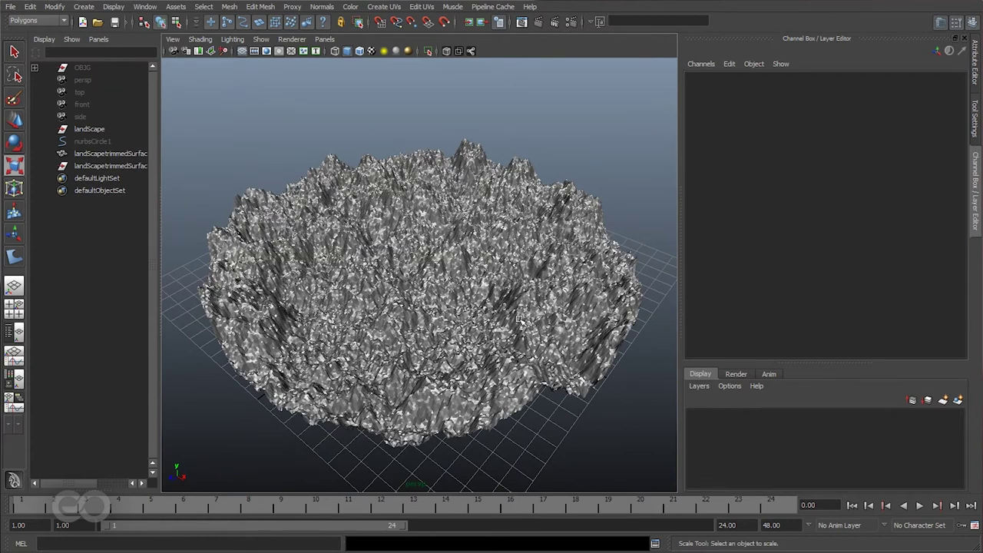
Open Hypershade and display the landscape's displacement shader network
left_click(365, 257)
left_click(144, 6)
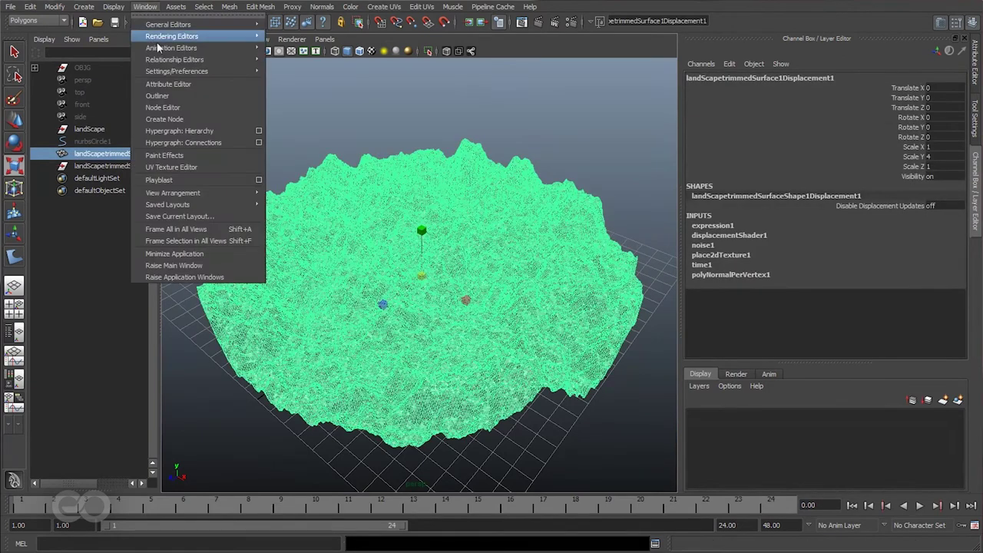
mouse_move(192, 37)
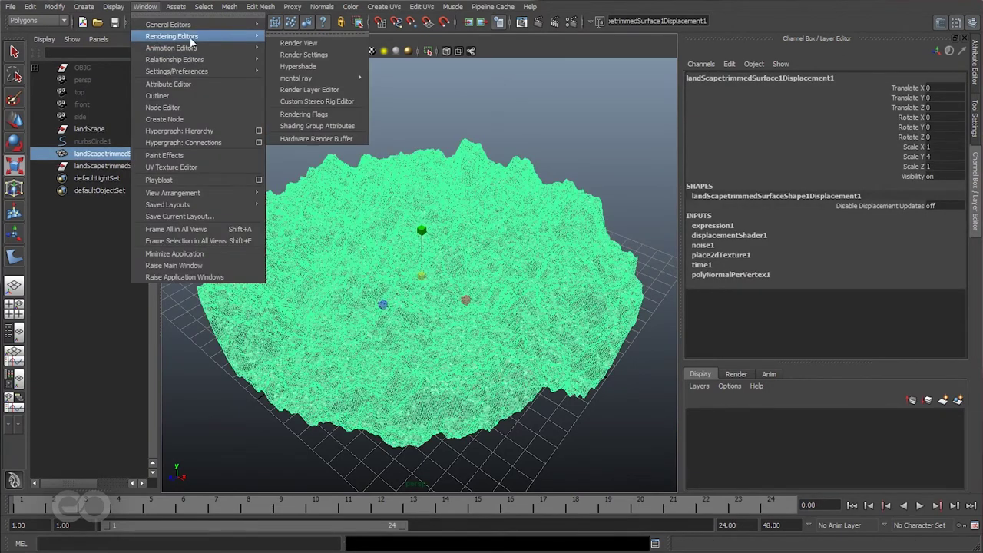
left_click(285, 66)
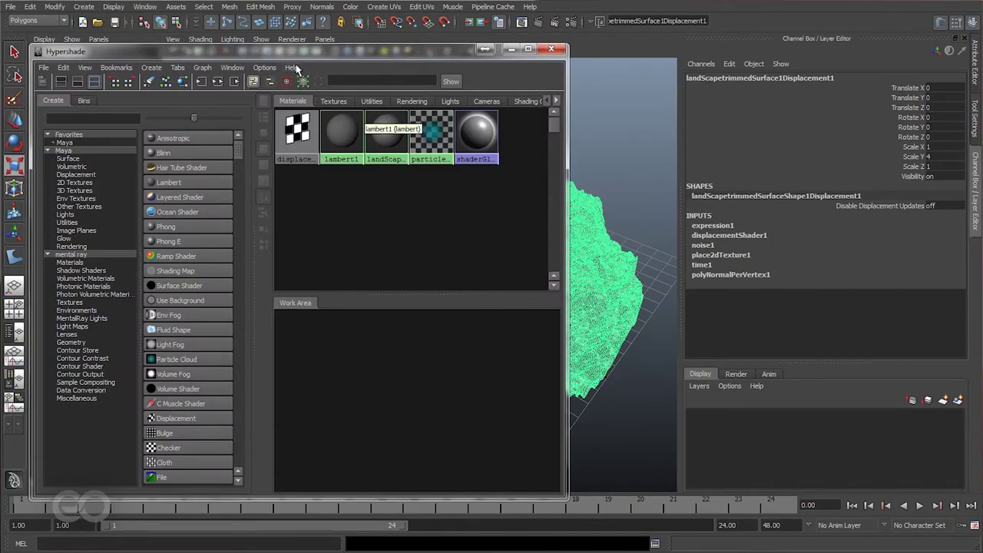
left_click_drag(283, 56, 413, 35)
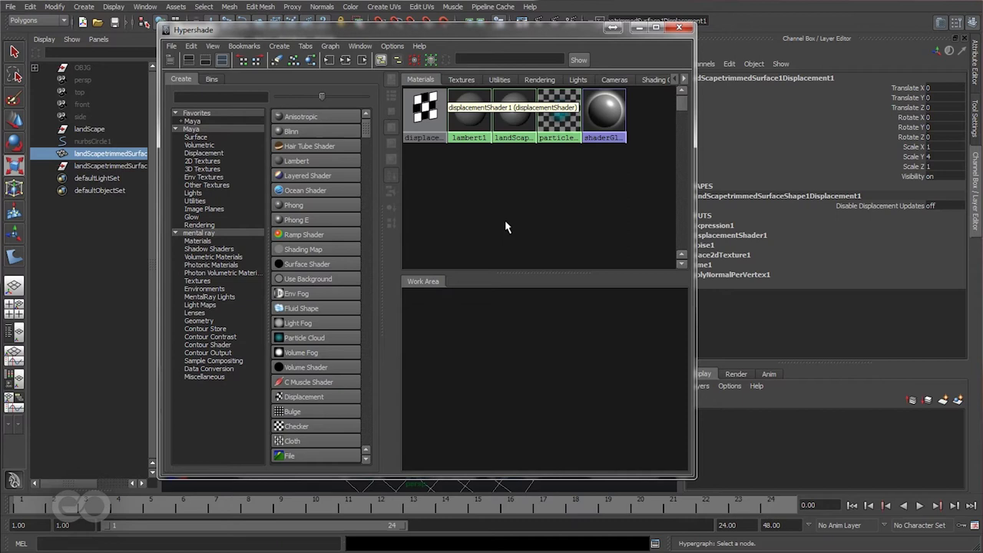
left_click_drag(424, 115, 434, 416)
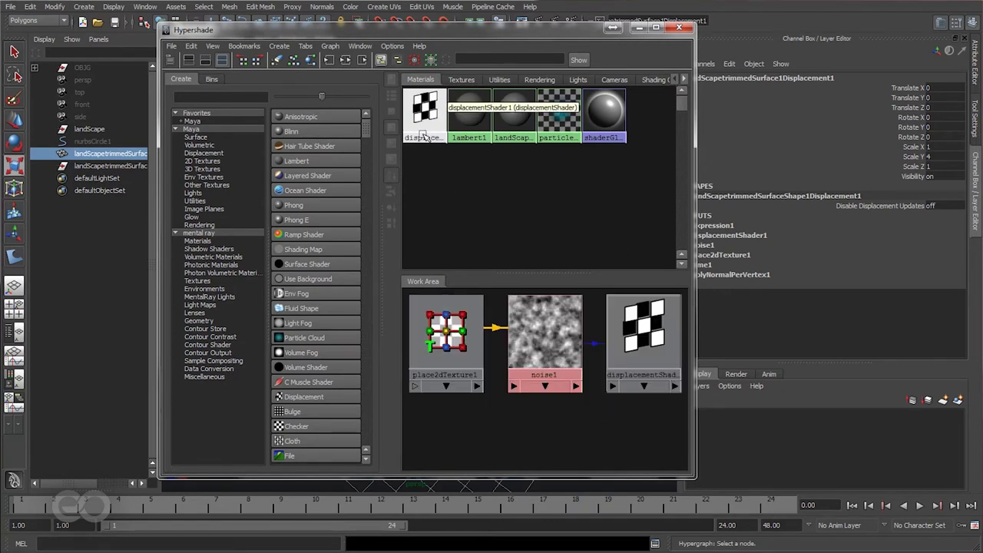
left_click_drag(554, 30, 485, 20)
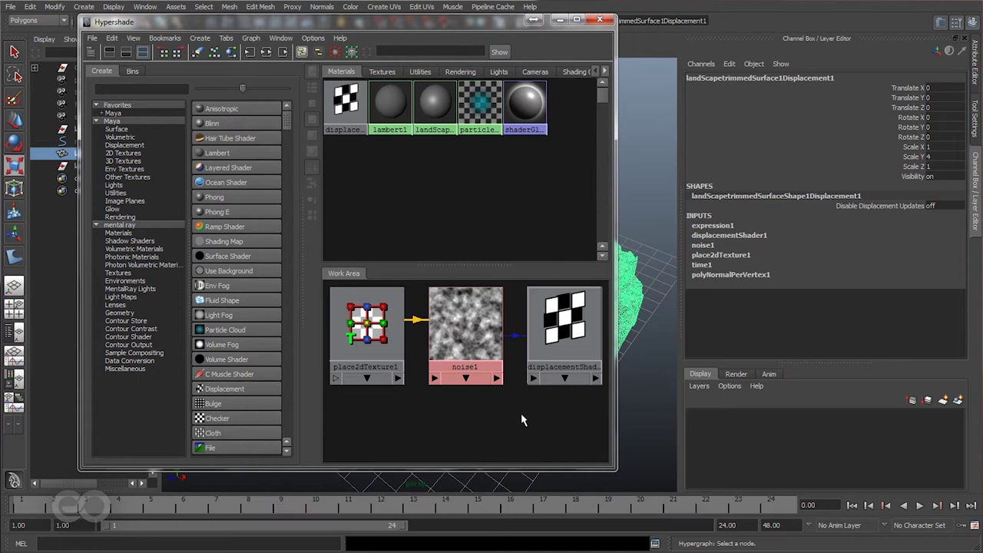
Create a Layered Texture node by searching 'lay' and place it in the graph
left_click(130, 90)
type("lay")
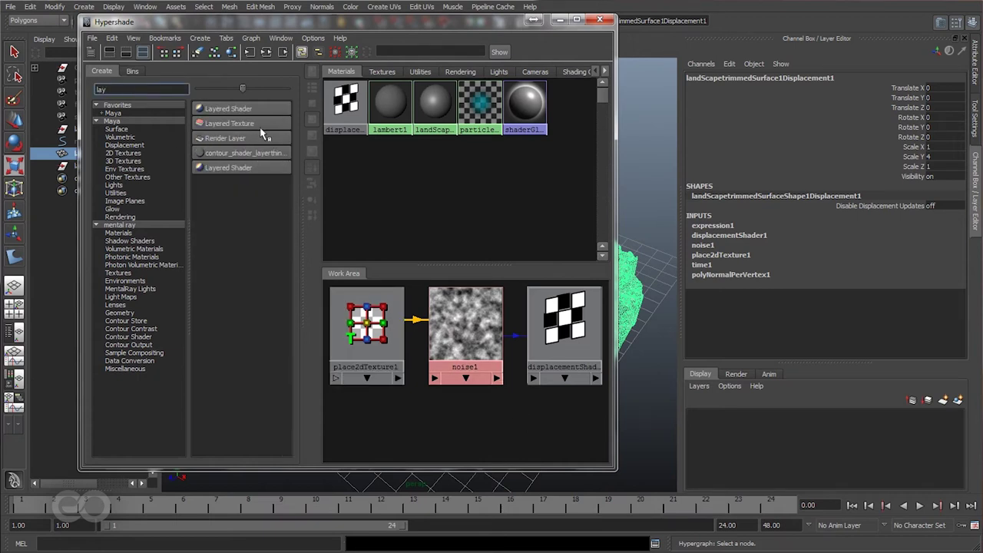
middle_click_drag(320, 198, 439, 417)
key("a")
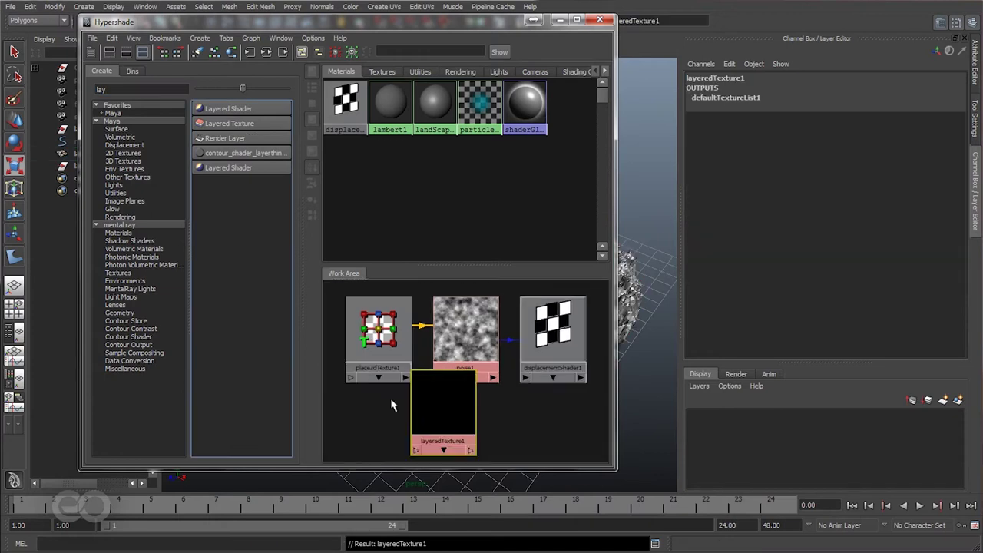
left_click_drag(438, 398, 507, 417)
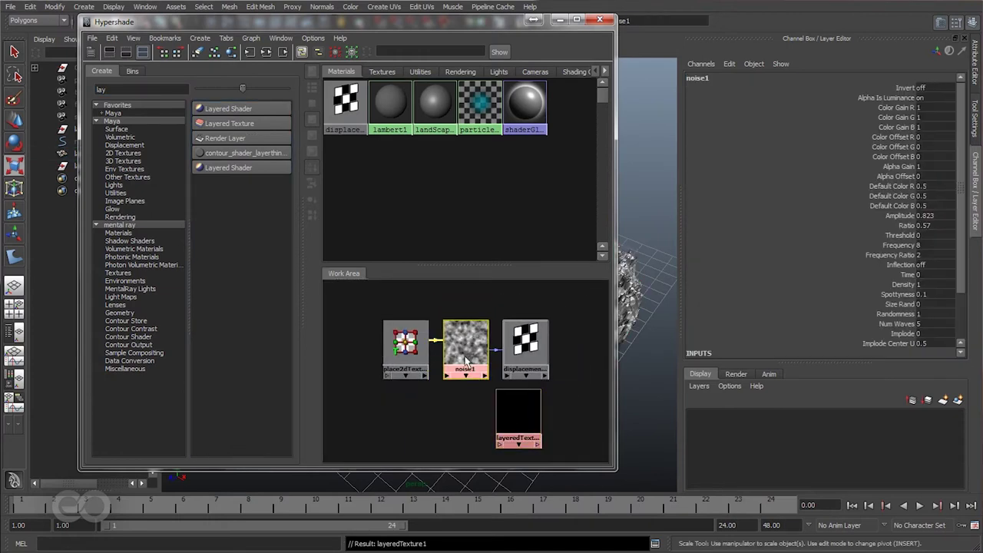
left_click(511, 407)
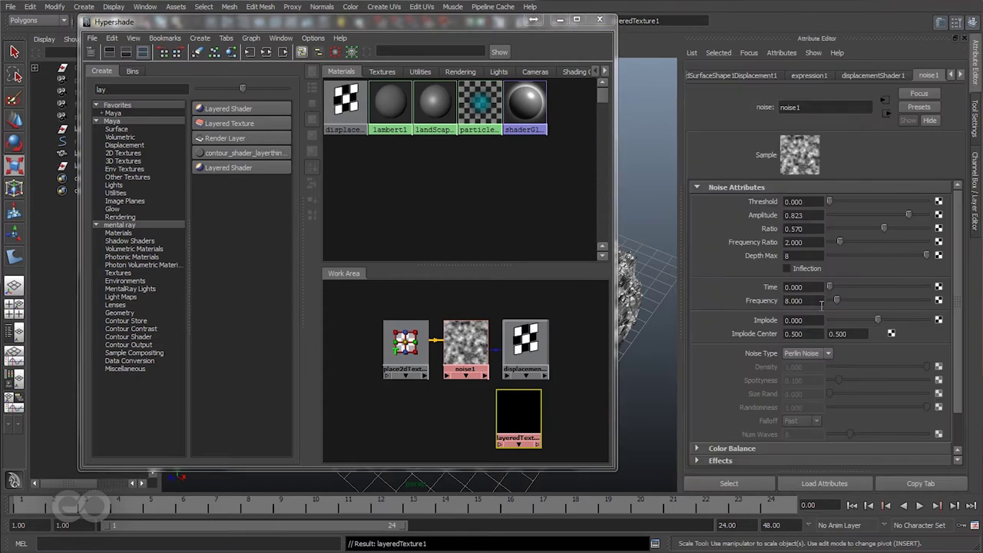
Make noise1 a layer of layeredTexture1 and delete the default green layer
left_click(691, 52)
left_click(693, 69)
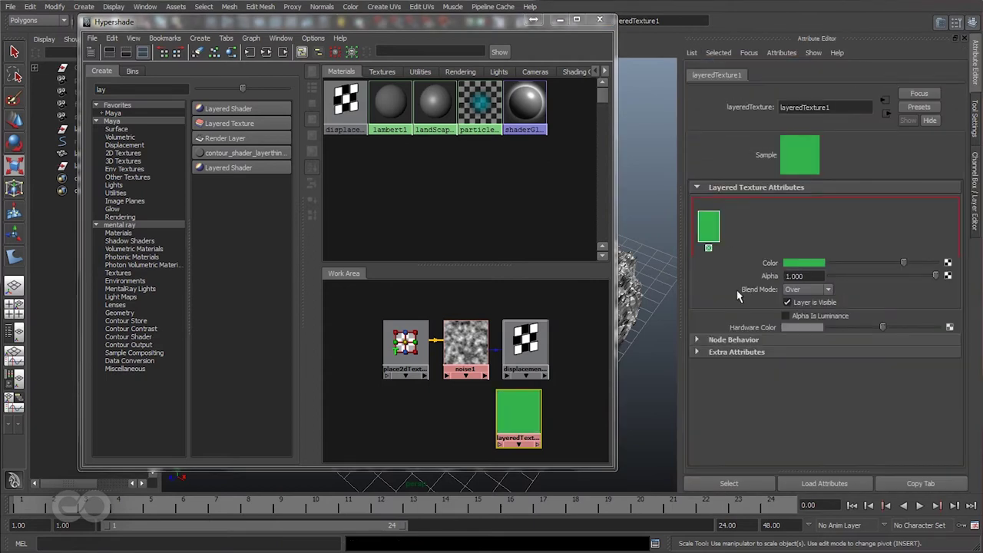
mouse_move(530, 407)
middle_mouse_down()
mouse_move(668, 299)
mouse_move(729, 229)
middle_mouse_up()
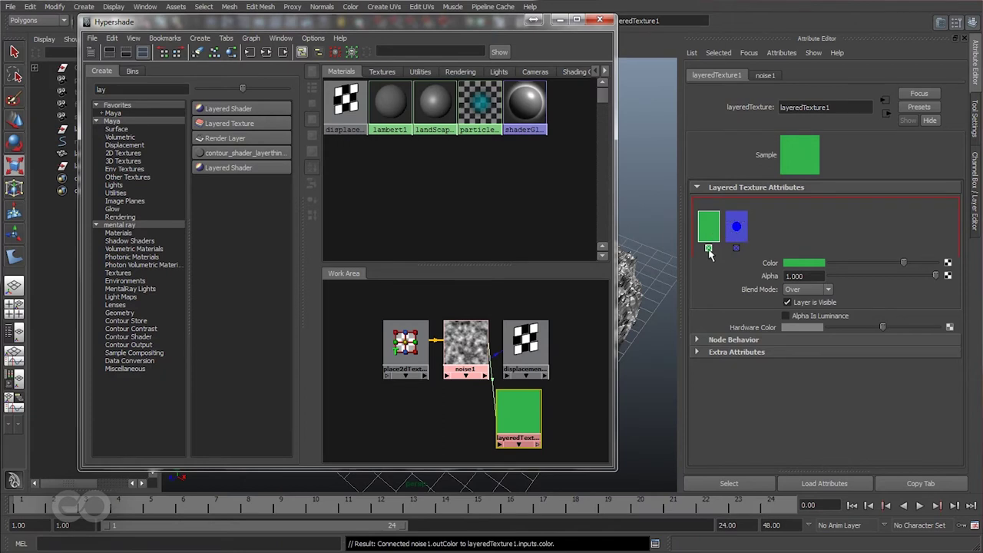
left_click(709, 253)
left_click(709, 249)
left_click(708, 249)
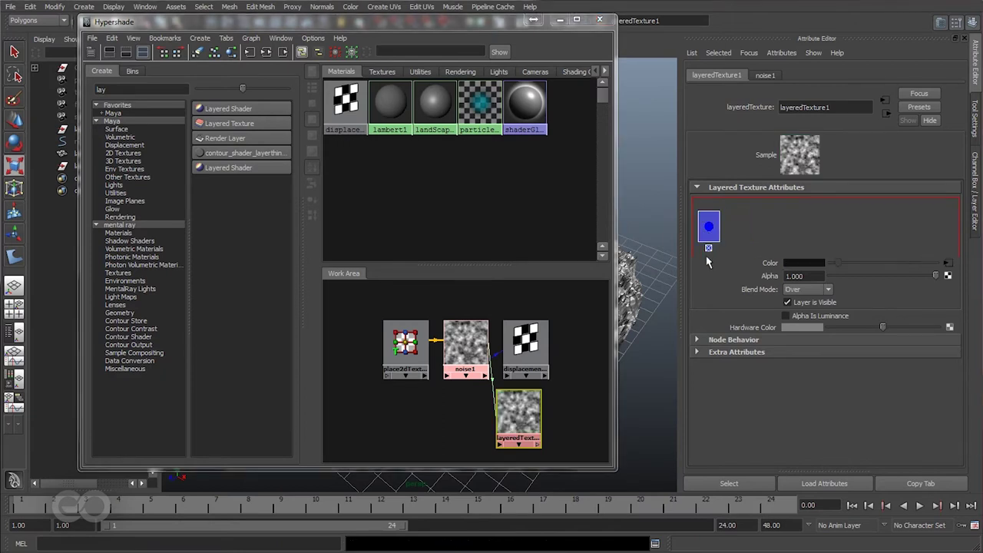
Create a ramp1 node, layer it over noise1 in layeredTexture1, and blend with Multiply
left_click_drag(525, 345, 595, 354)
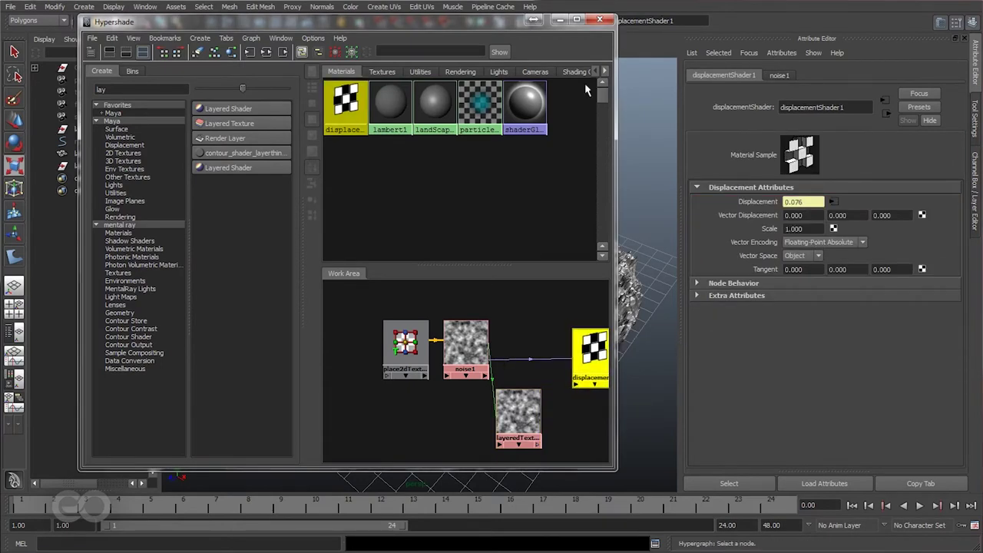
left_click_drag(494, 23, 443, 38)
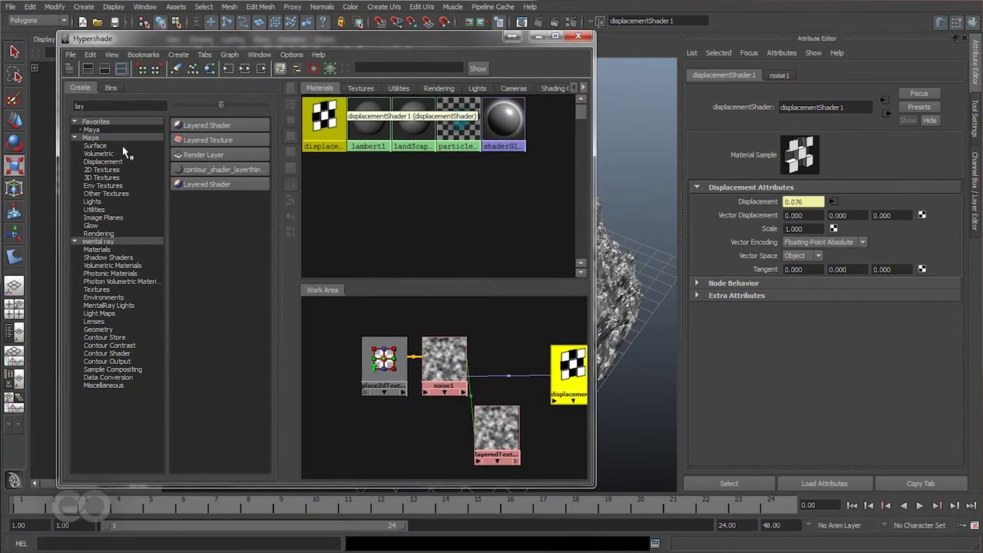
double_click(100, 106)
type("ram")
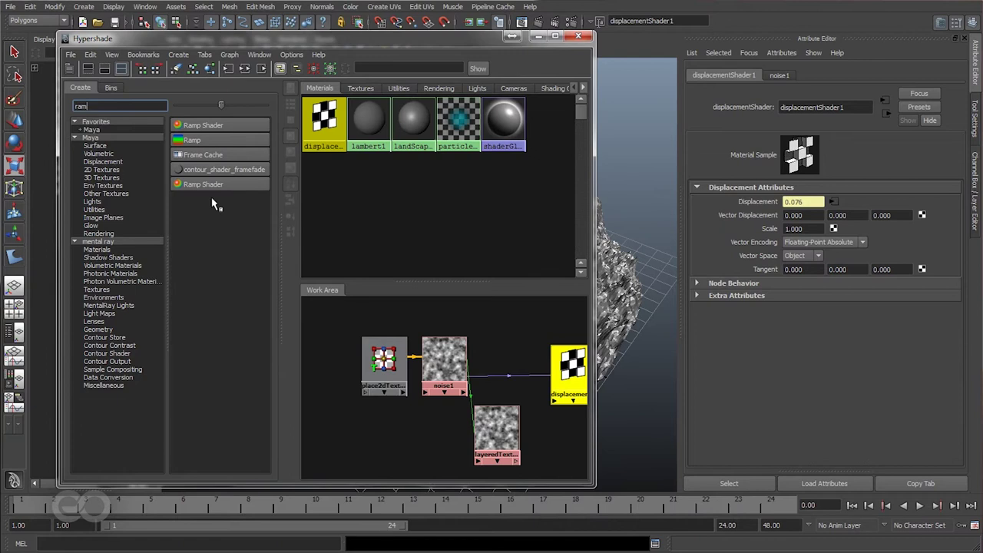
left_click(191, 140)
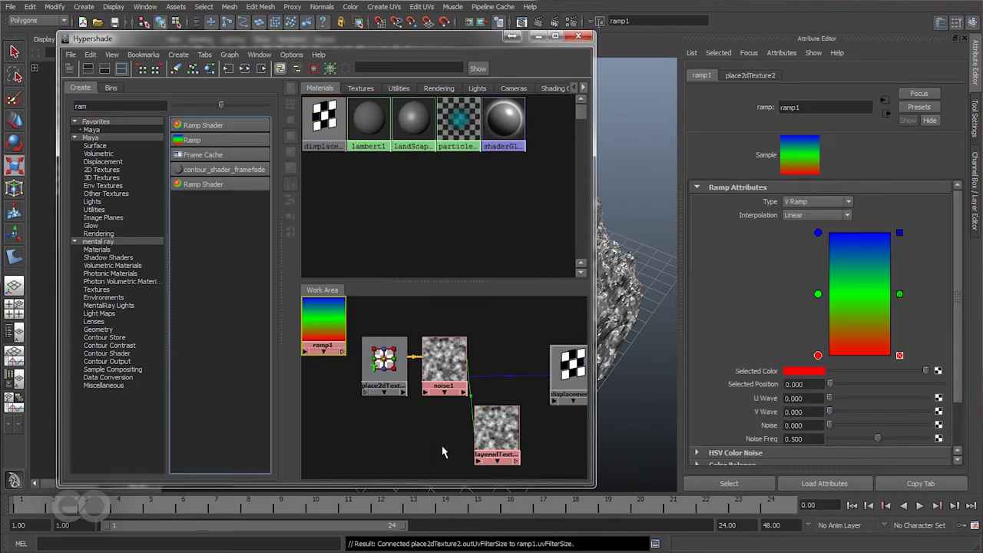
left_click(503, 436)
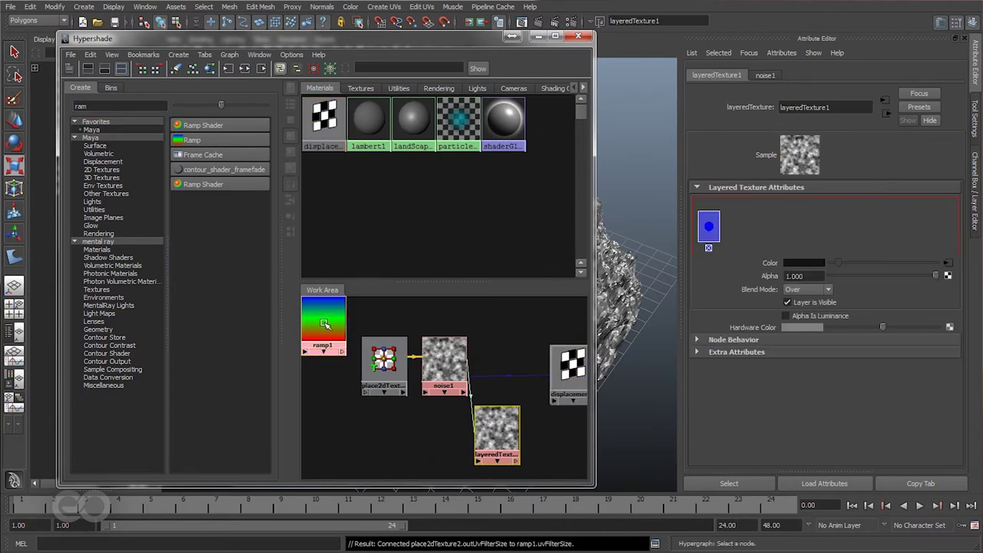
middle_click_drag(326, 325, 700, 235)
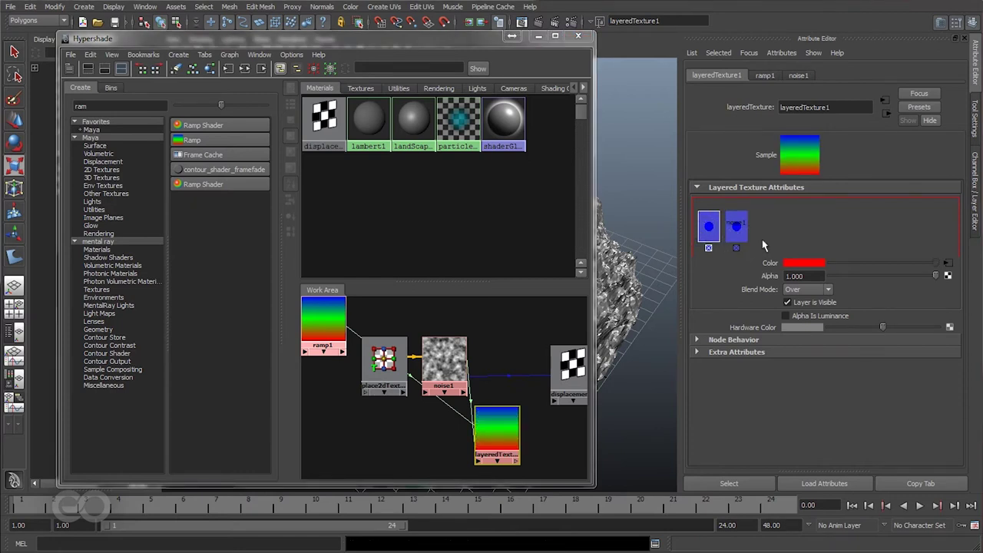
mouse_move(490, 445)
left_mouse_down()
mouse_move(496, 424)
mouse_move(490, 434)
left_mouse_up()
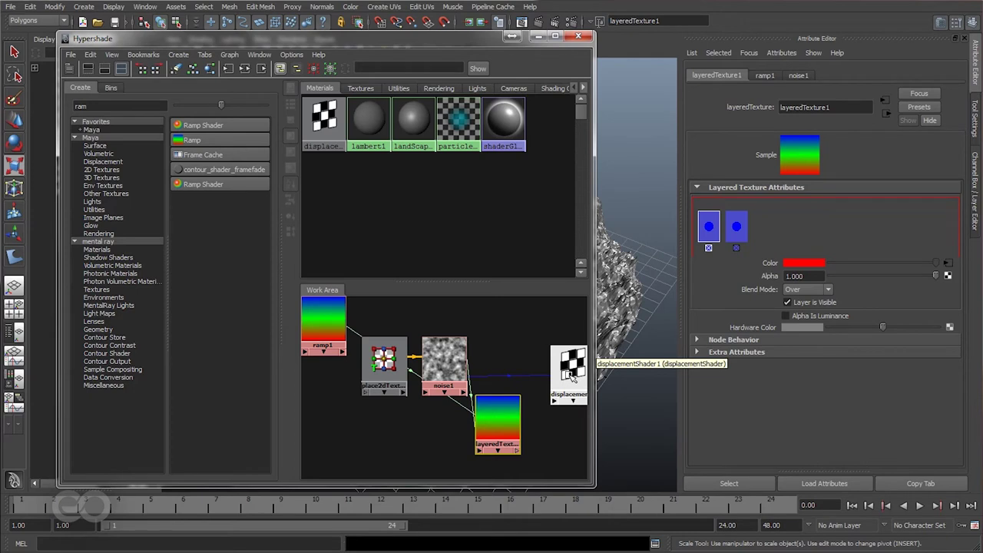
left_click(808, 289)
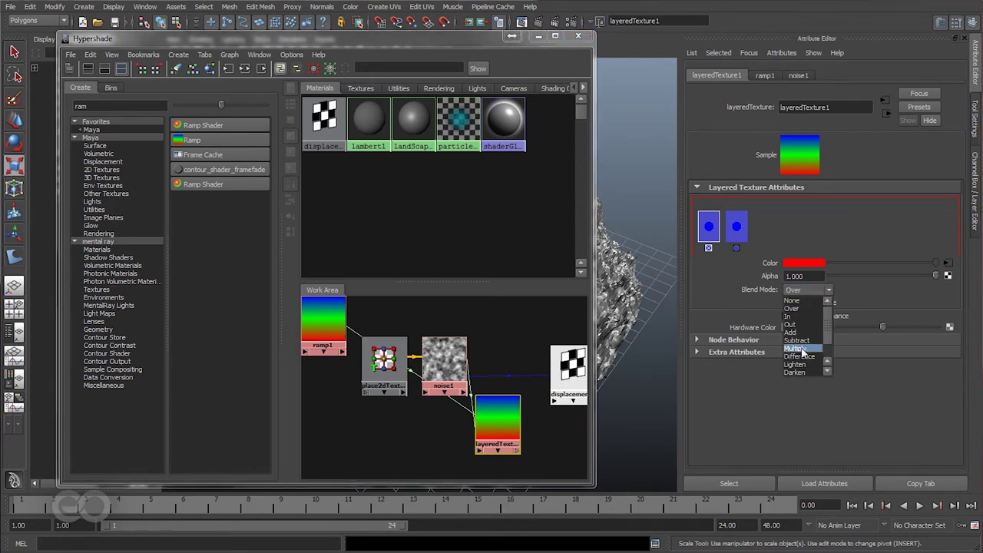
left_click(803, 350)
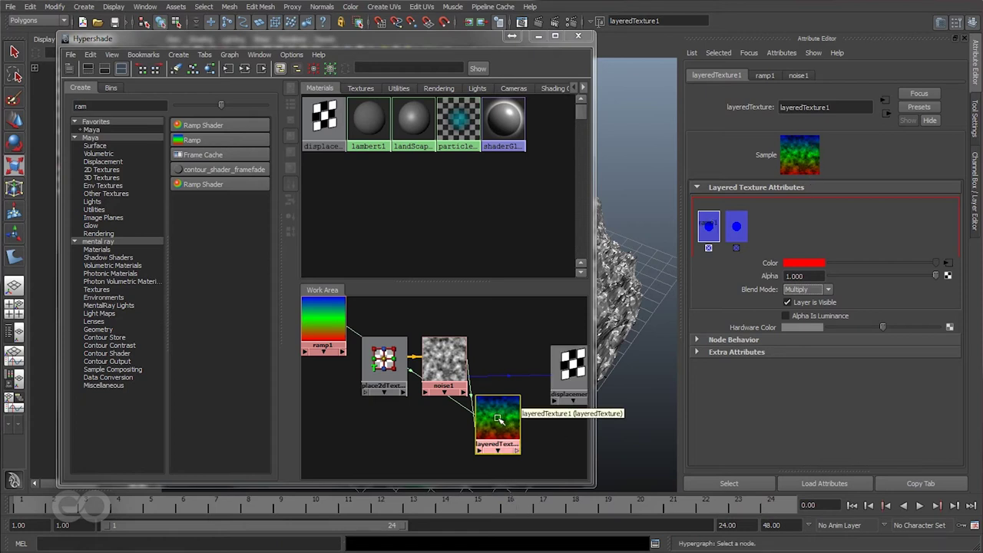
Connect layeredTexture1's outColorR to displacementShader1's displacement, then view the resulting mountains
middle_click_drag(497, 419, 574, 386, "shift")
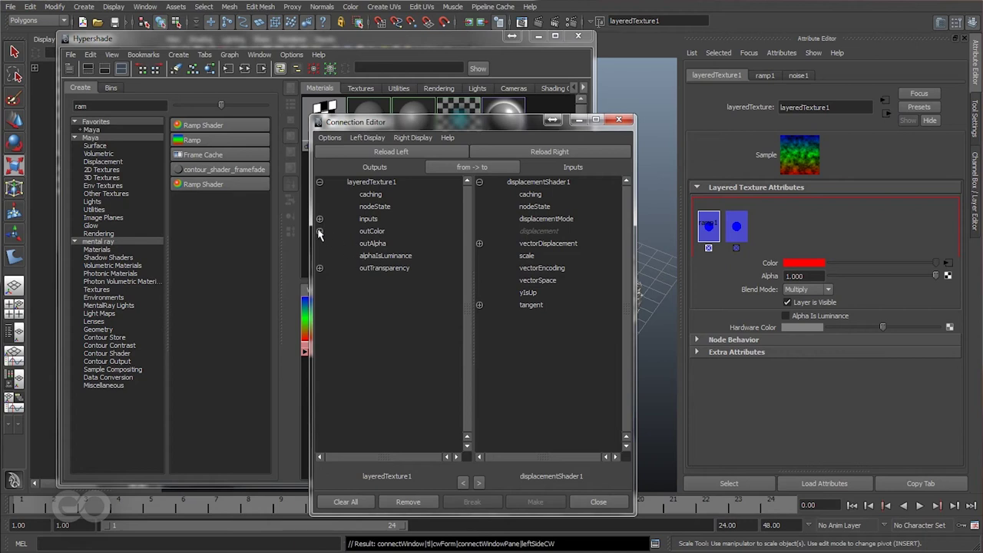
left_click(320, 231)
left_click(392, 244)
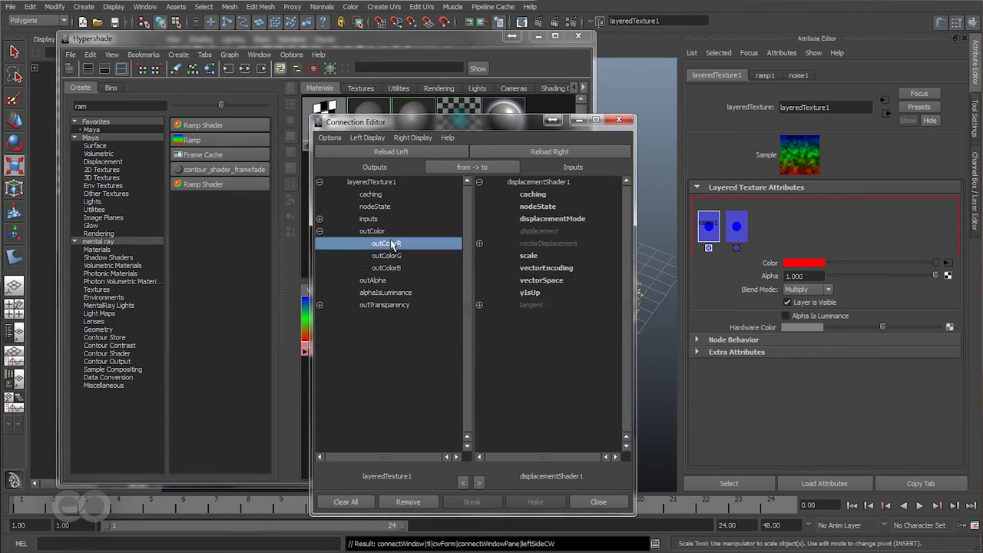
left_click(534, 231)
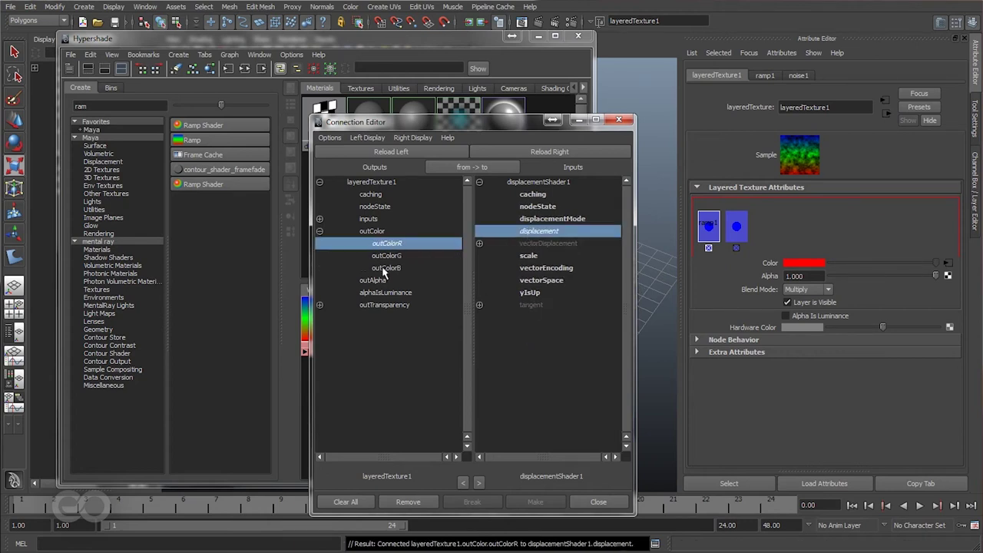
left_click(598, 501)
left_click_drag(451, 39, 553, 466)
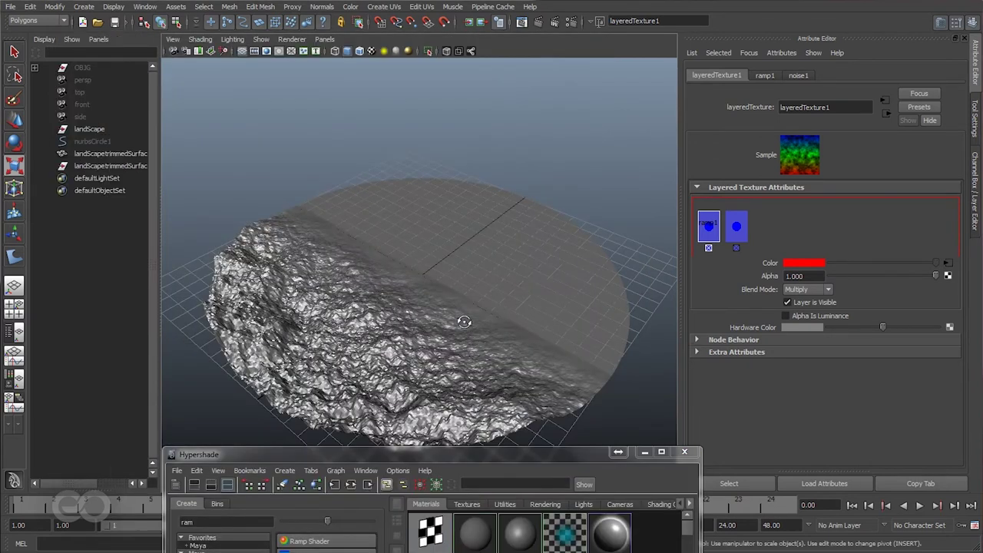
left_click_drag(460, 322, 364, 324, "alt")
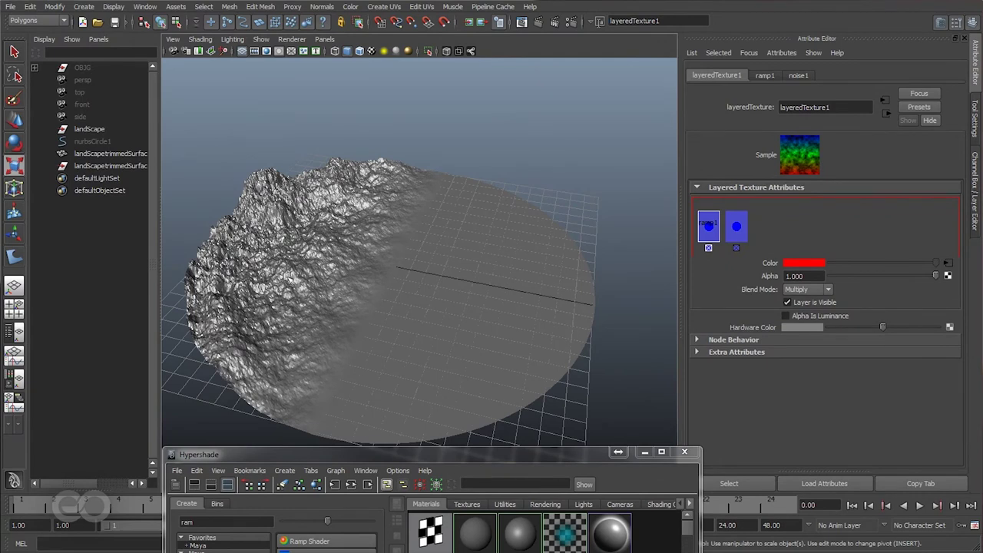
mouse_move(289, 278)
left_mouse_down("alt")
mouse_move(286, 295)
mouse_move(292, 285)
left_mouse_up("alt")
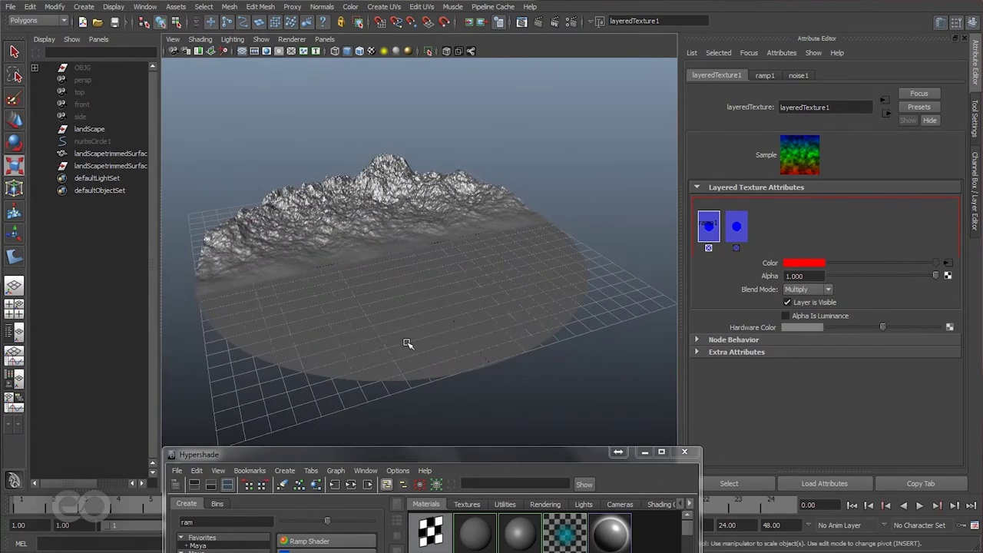
left_click_drag(499, 453, 397, 73)
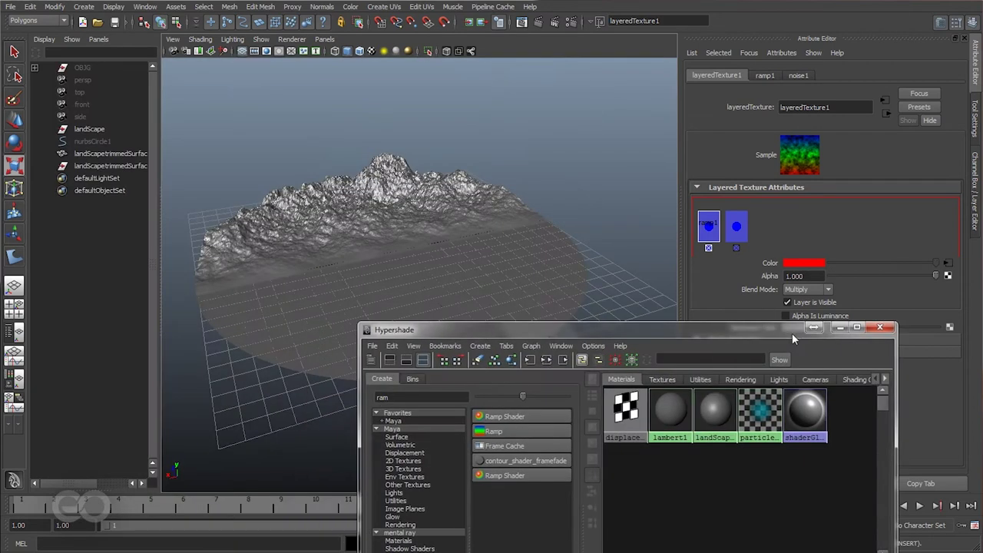
Create an rgbToHsv1 node and feed layeredTexture1's outColor into its In Rgb
left_click_drag(610, 332, 359, 44)
left_click(474, 432)
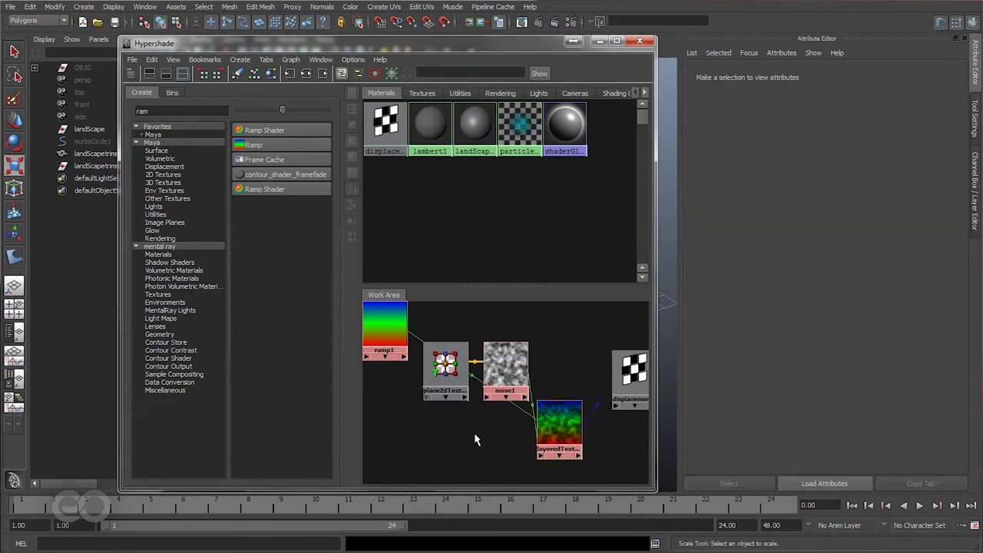
type("rgb")
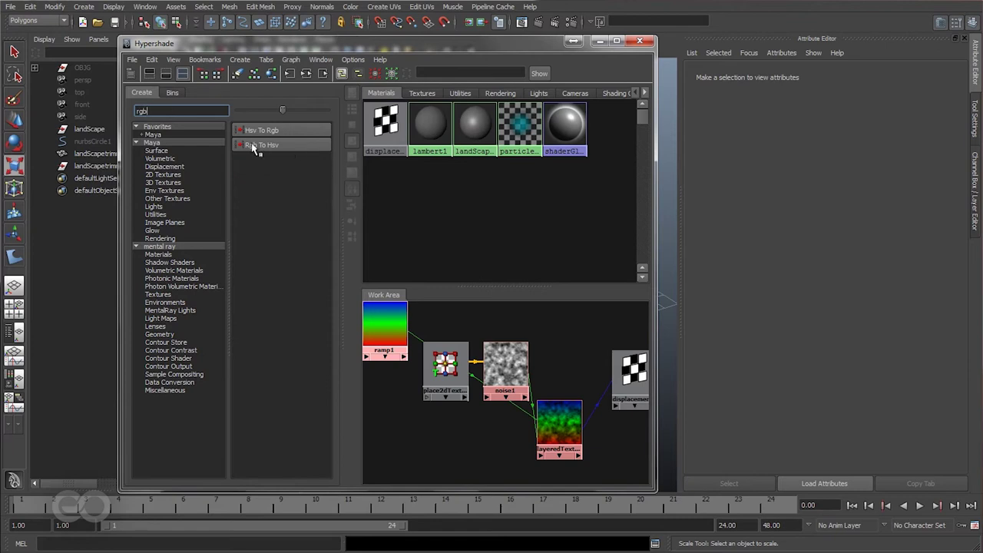
middle_click_drag(253, 148, 500, 412)
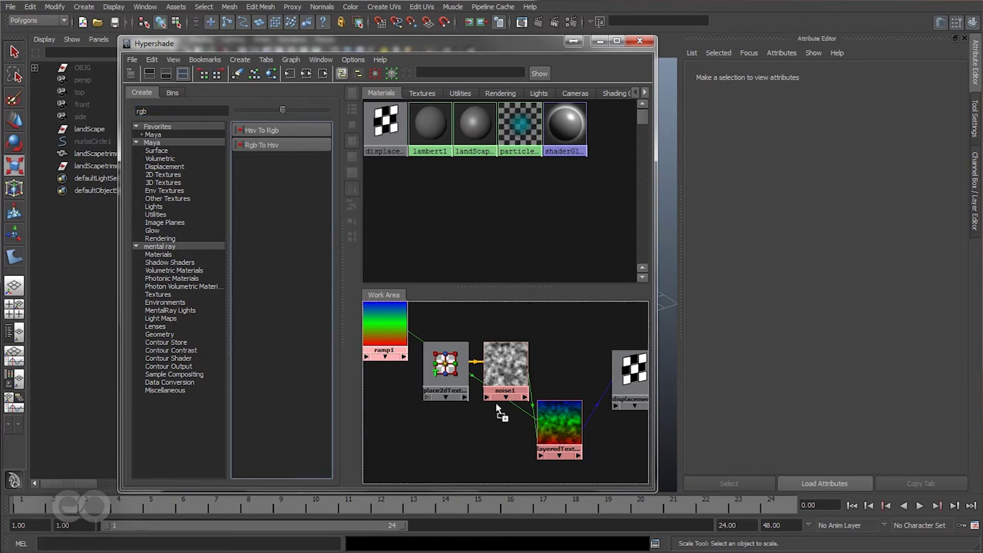
middle_click_drag(568, 330, 560, 326)
left_click_drag(378, 460, 568, 349)
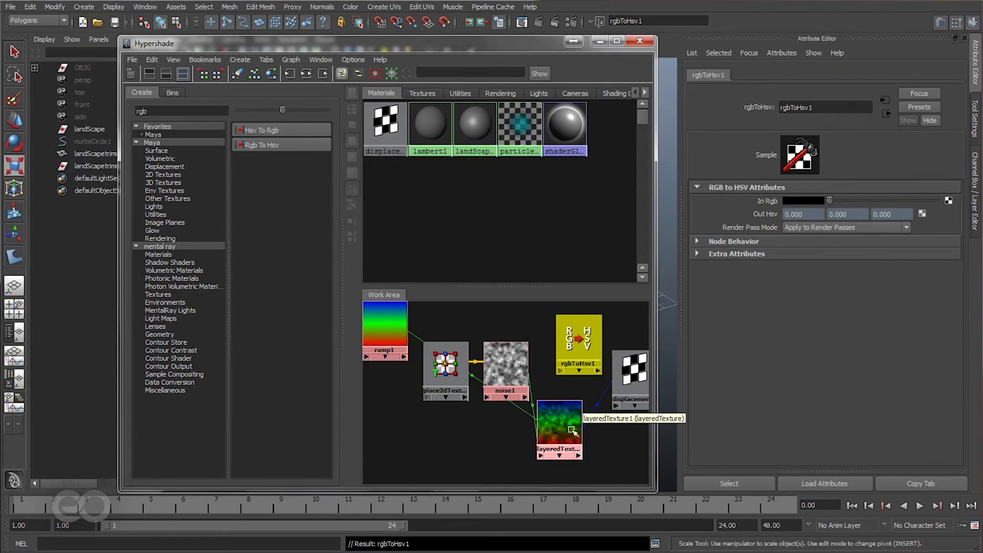
middle_click_drag(556, 427, 764, 206)
left_click_drag(598, 342, 590, 336)
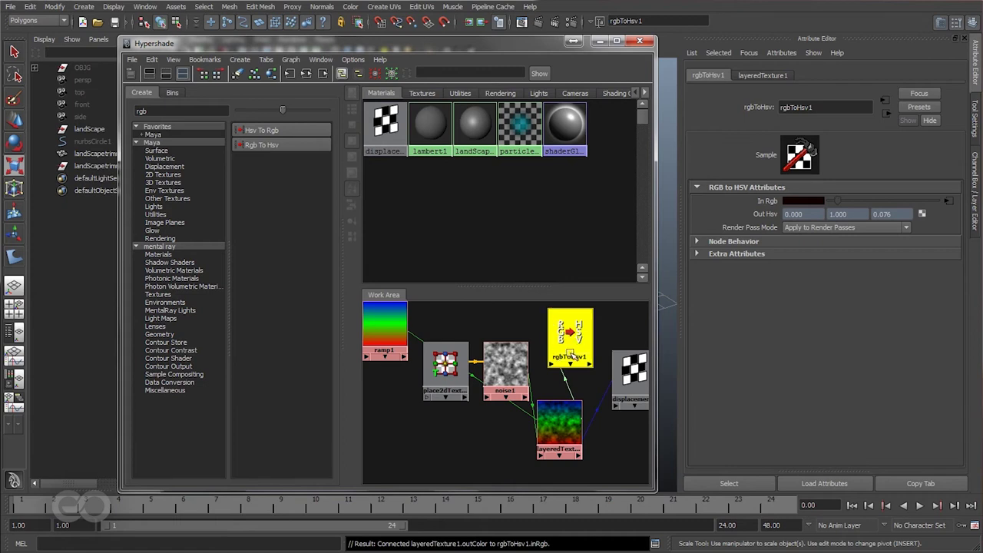
left_click(628, 374)
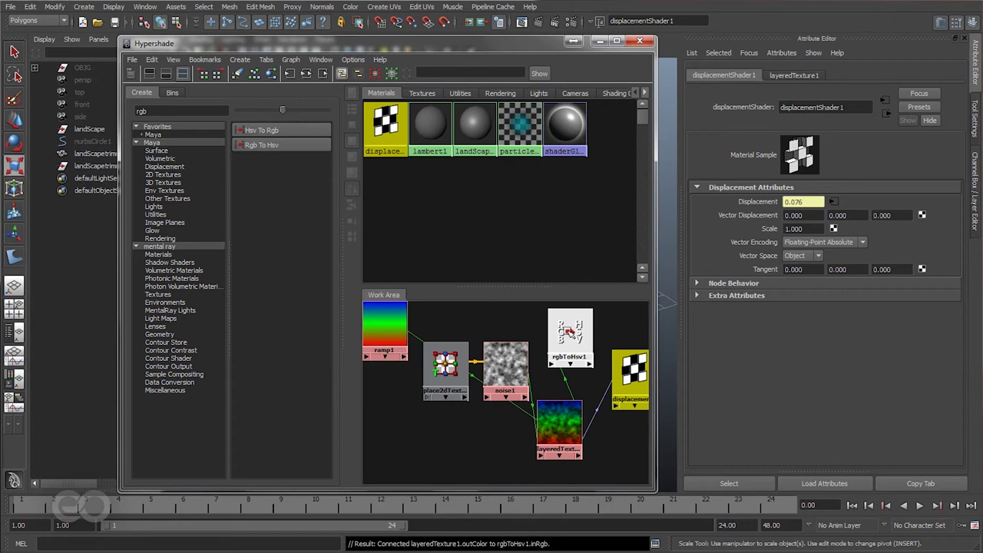
Connect rgbToHsv1's outHsvV to displacementShader1's displacement and inspect the displaced terrain
middle_click_drag(560, 334, 626, 374, "shift")
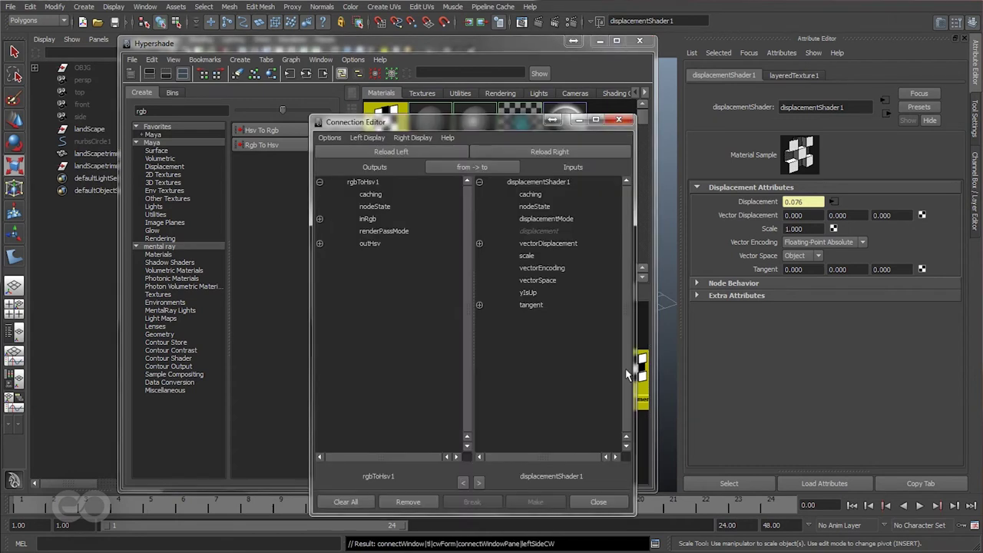
left_click(319, 243)
left_click(380, 281)
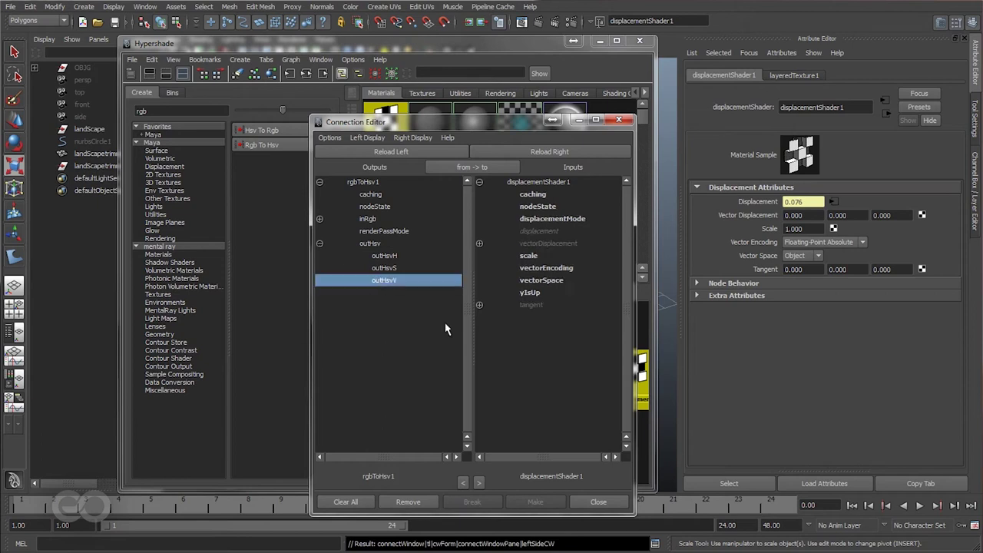
left_click(539, 231)
left_click(598, 501)
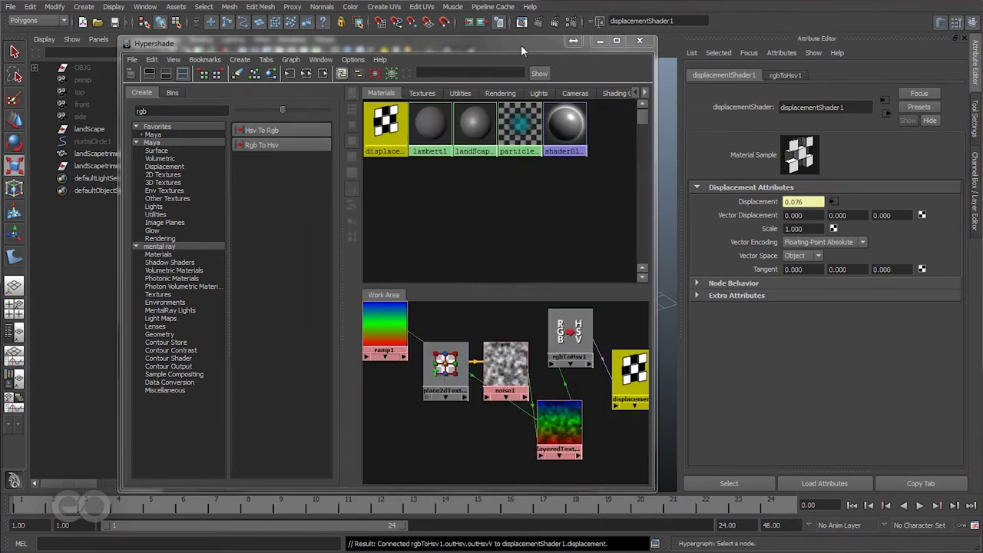
left_click_drag(521, 44, 515, 409)
left_click_drag(323, 253, 254, 242, "alt")
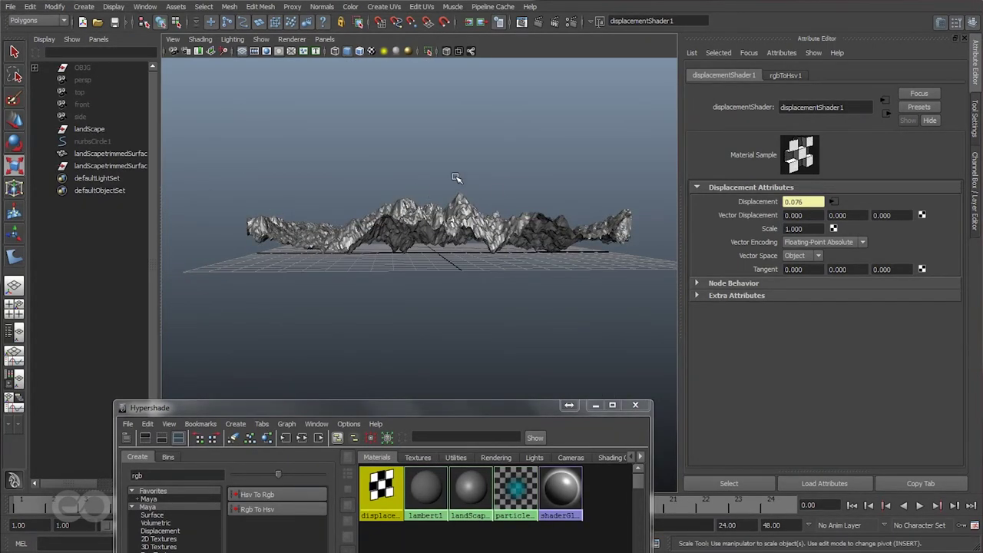
Preview the ramp alone with layeredTexture1's Blend Mode set to Over, then restore Multiply
left_click_drag(480, 409, 409, 70)
left_click(420, 393)
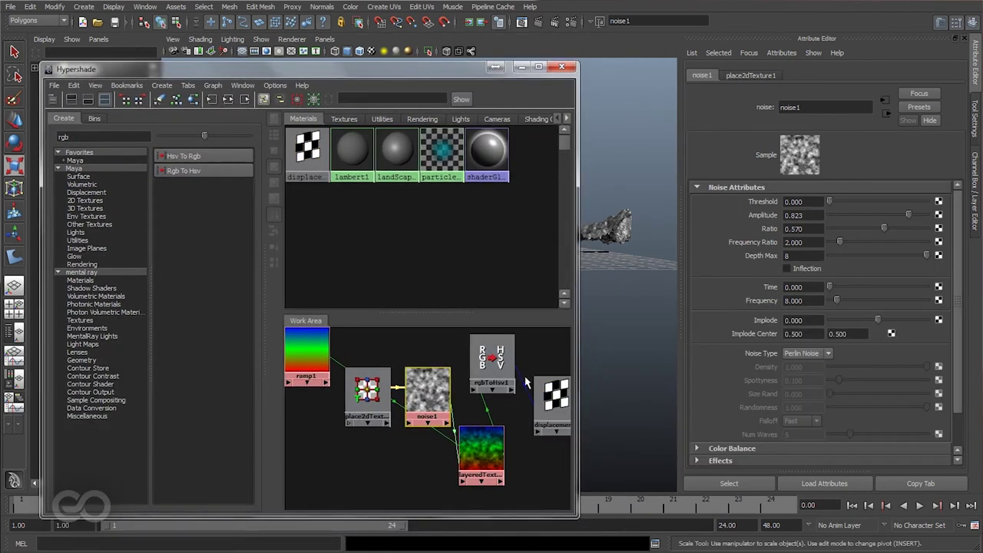
left_click(480, 453)
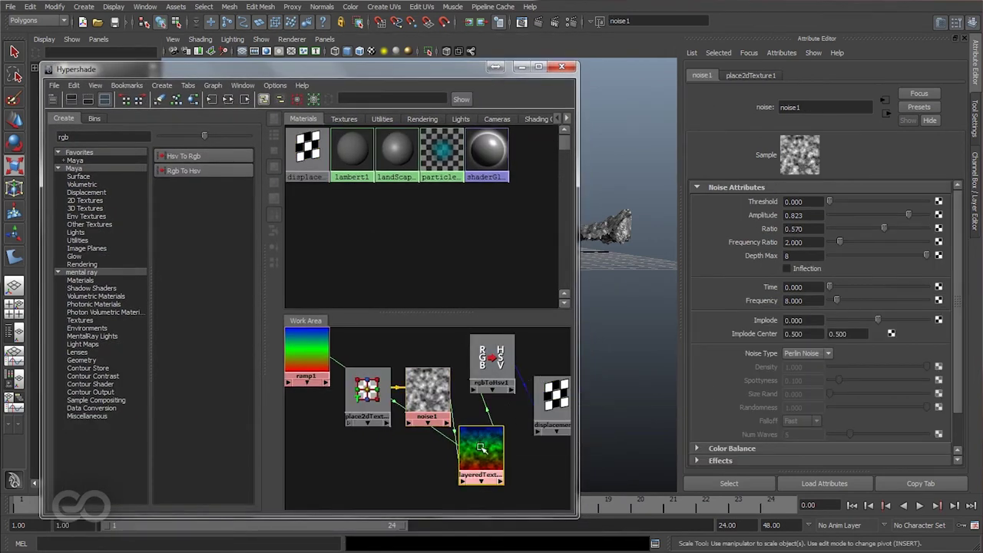
left_click(521, 66)
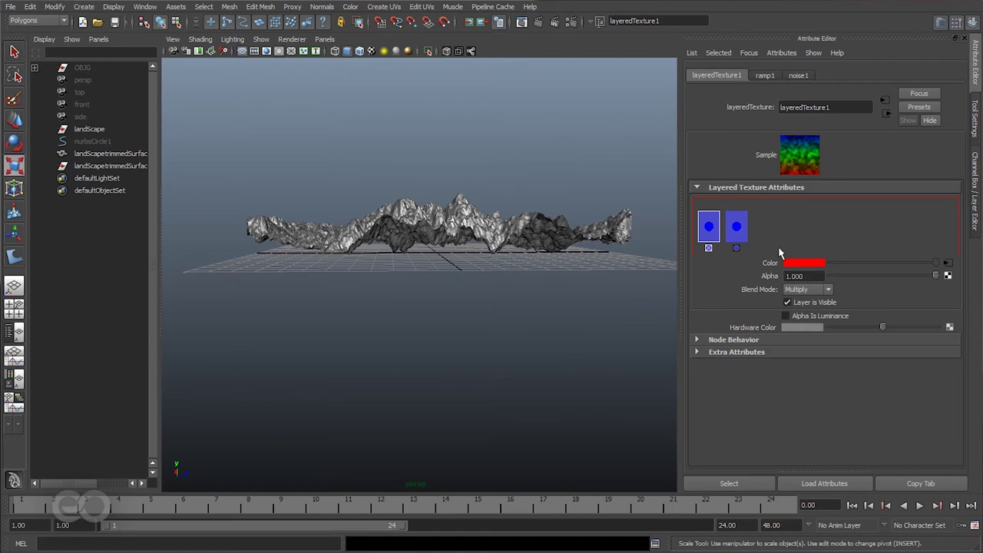
left_click(799, 289)
left_click(803, 307)
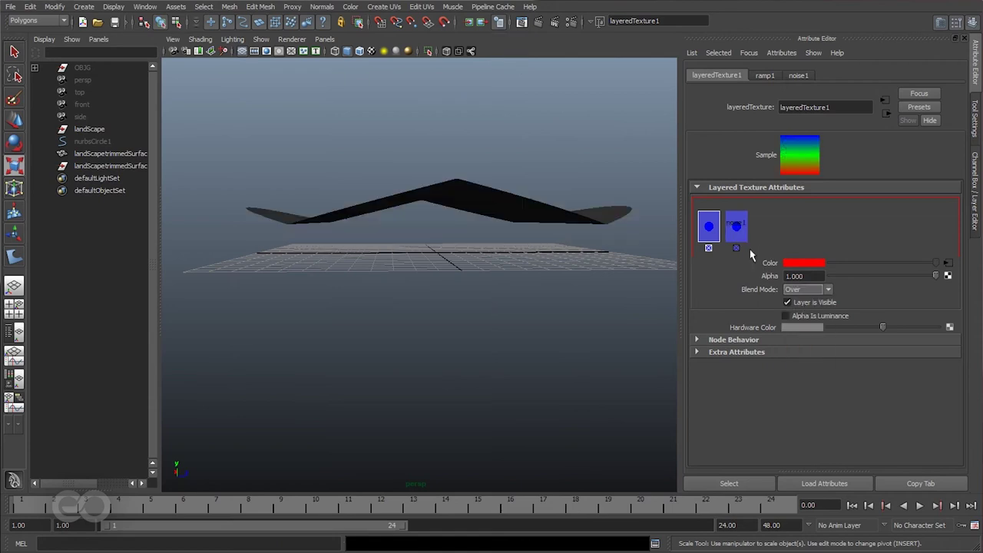
mouse_move(527, 250)
left_mouse_down("alt")
mouse_move(415, 253)
mouse_move(407, 287)
mouse_move(382, 226)
mouse_move(412, 233)
left_mouse_up("alt")
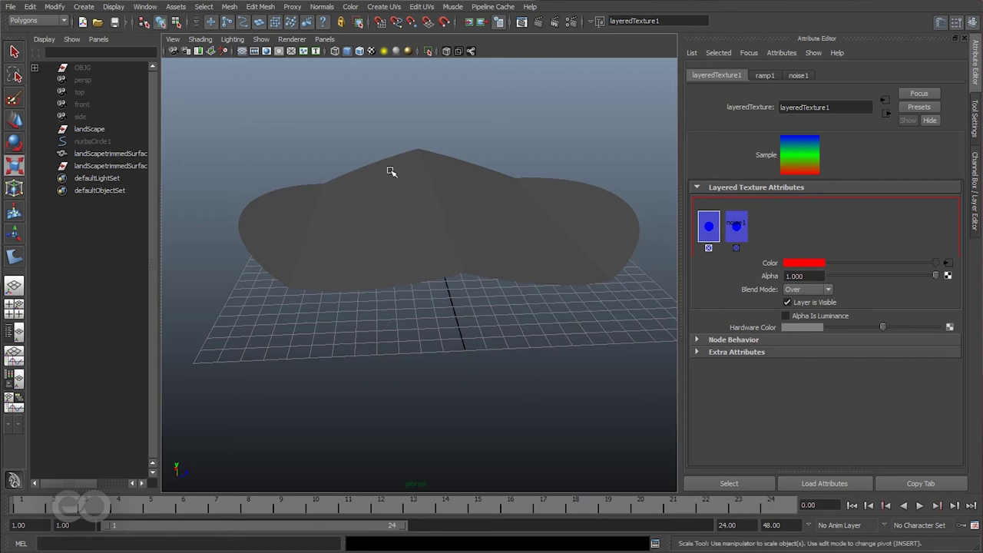
left_click_drag(353, 261, 406, 272, "alt")
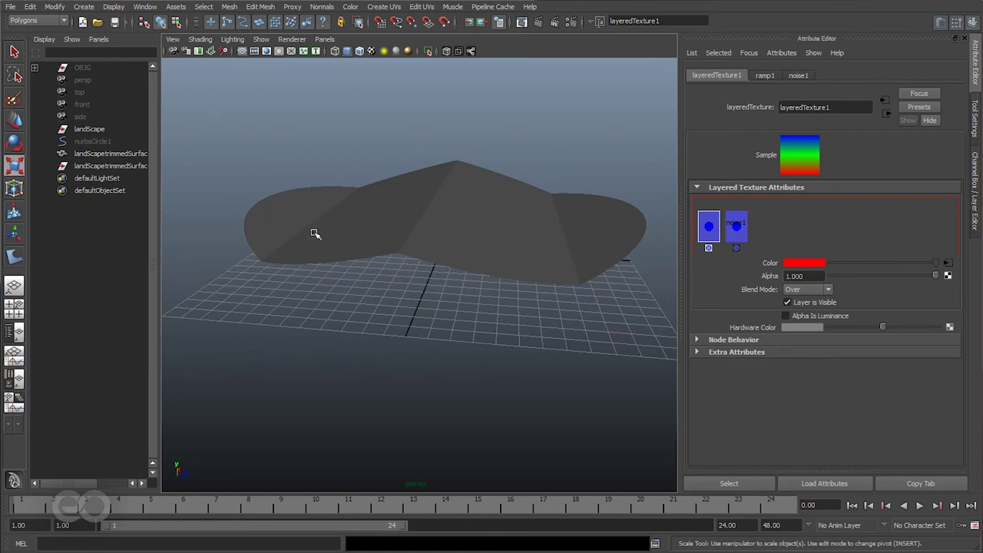
left_click(805, 290)
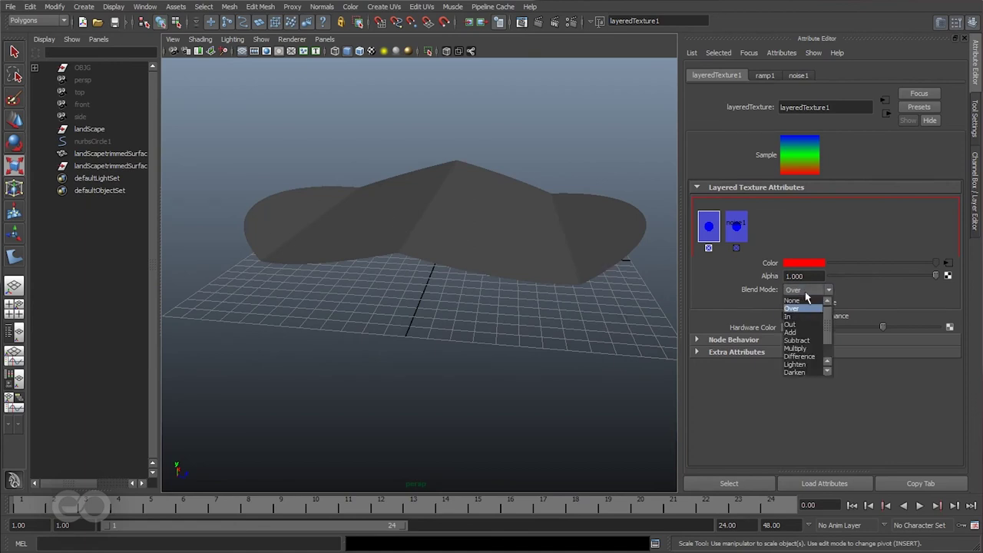
left_click(810, 349)
Change ramp1's Type to Circular Ramp and keep its attributes pinned
left_click(947, 263)
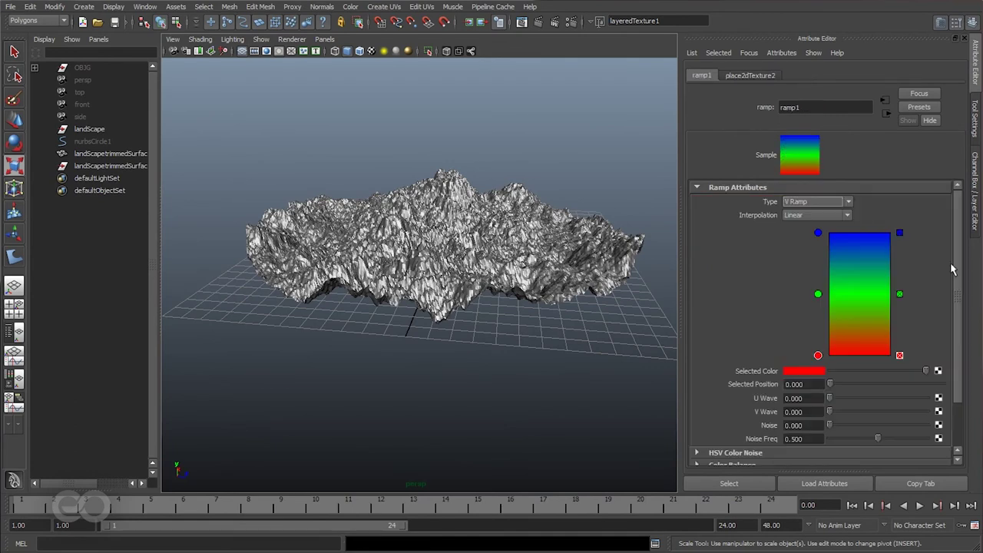
left_click(797, 204)
left_click(802, 246)
left_click_drag(447, 234, 481, 257, "alt")
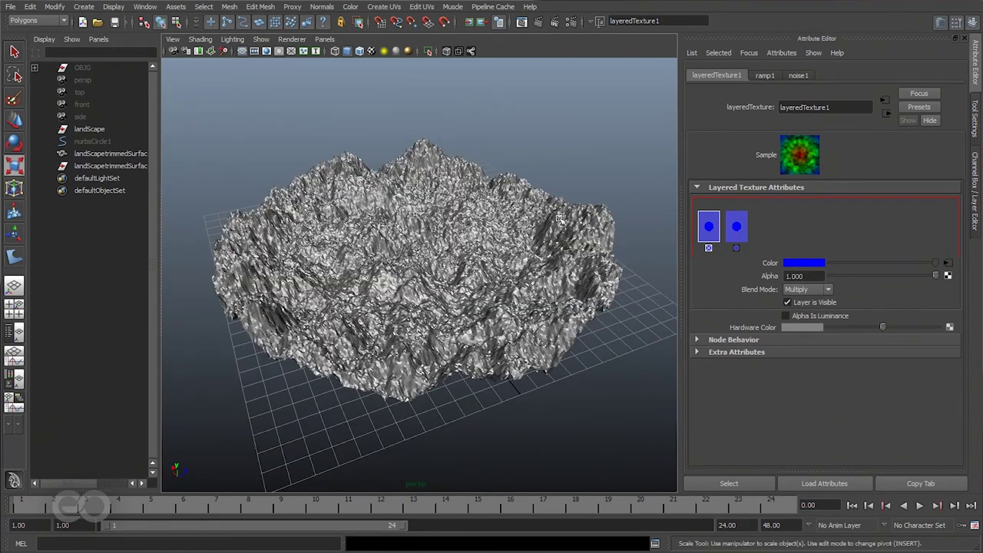
left_click(943, 262)
left_click(692, 52)
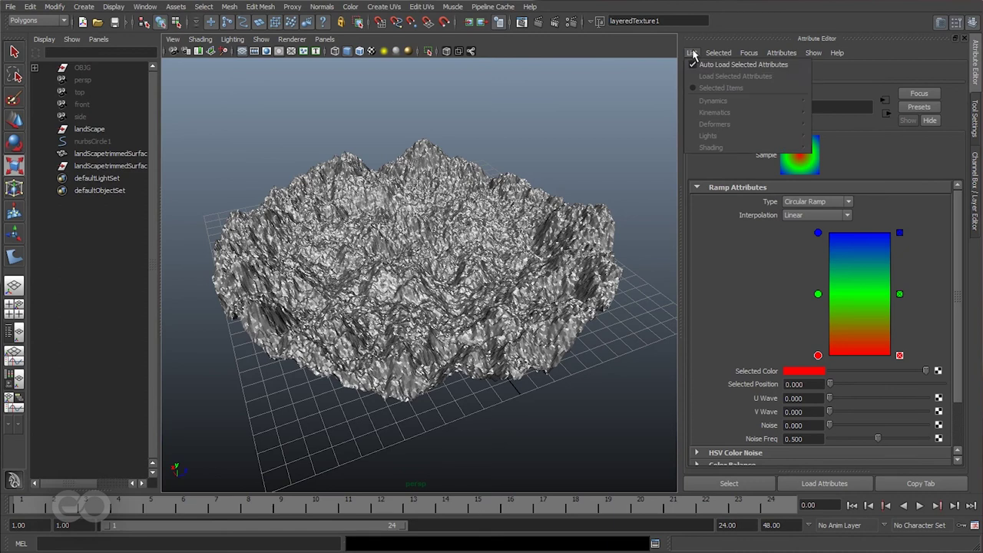
left_click(703, 67)
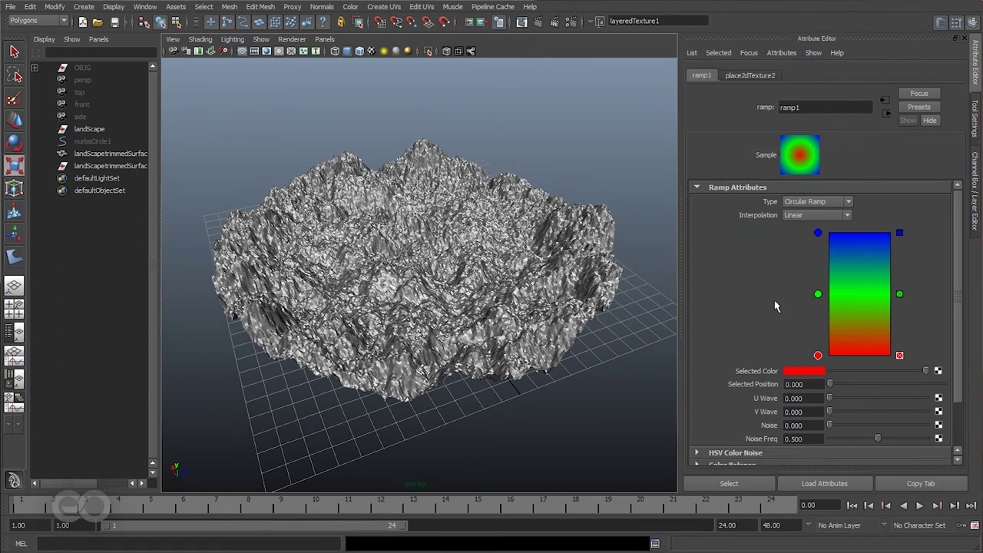
Delete the green ramp entry and move the blue entry to about 0.665, coloured black
left_click(900, 295)
left_click(818, 234)
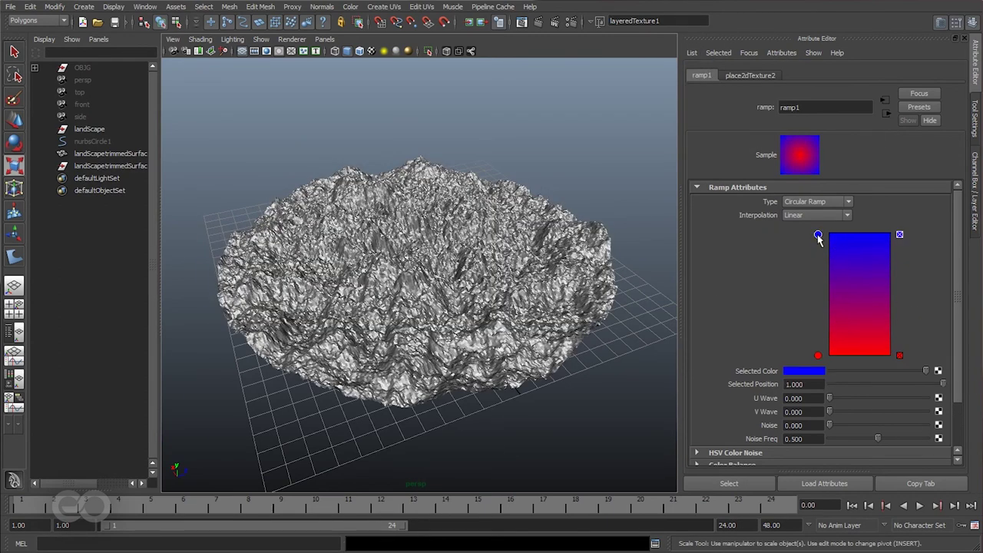
left_click_drag(821, 276, 817, 273)
left_click_drag(835, 372, 807, 376)
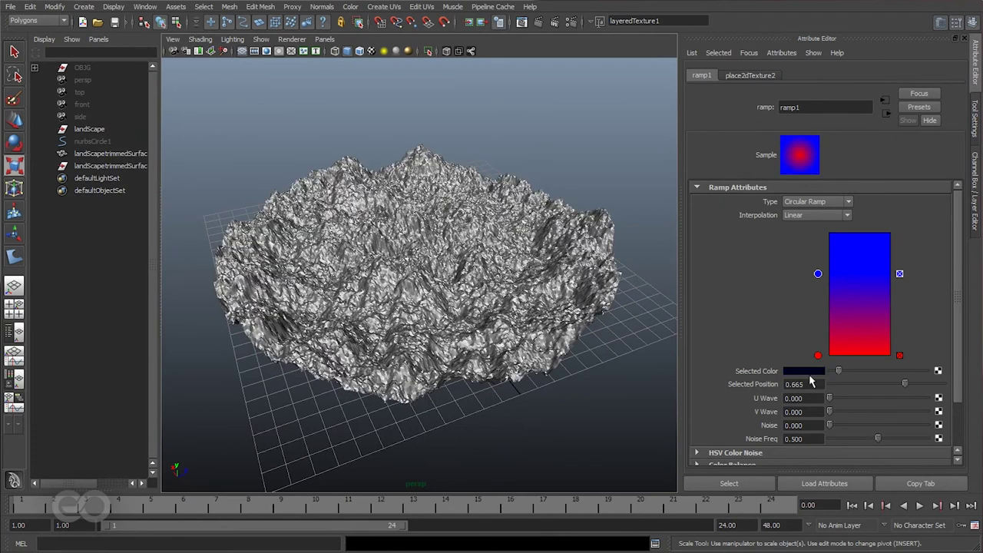
left_click_drag(387, 292, 421, 266, "alt")
mouse_move(817, 273)
left_mouse_down()
mouse_move(818, 292)
mouse_move(817, 281)
left_mouse_up()
Set ramp1 Interpolation to Exponential Down and lower the black entry to 0.555
left_click(809, 217)
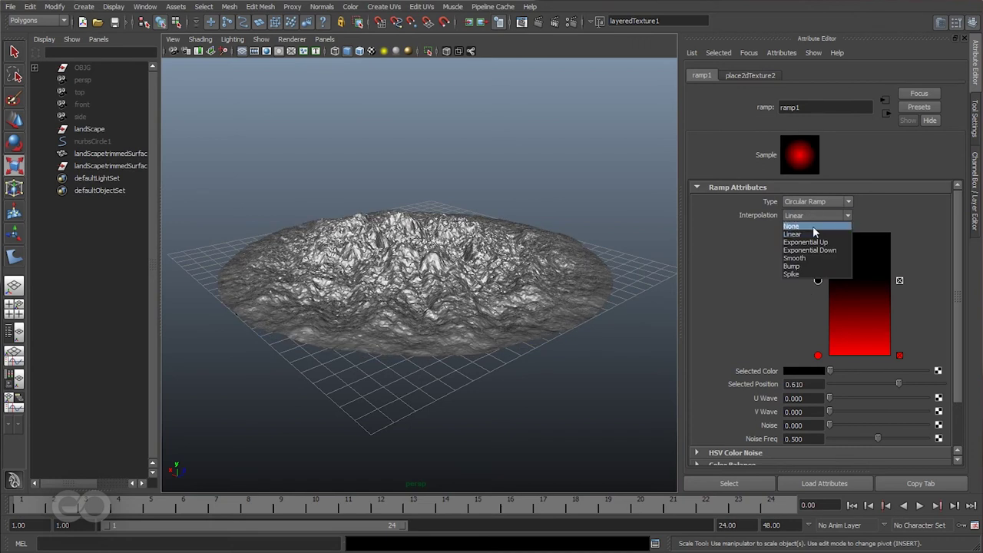
left_click(818, 250)
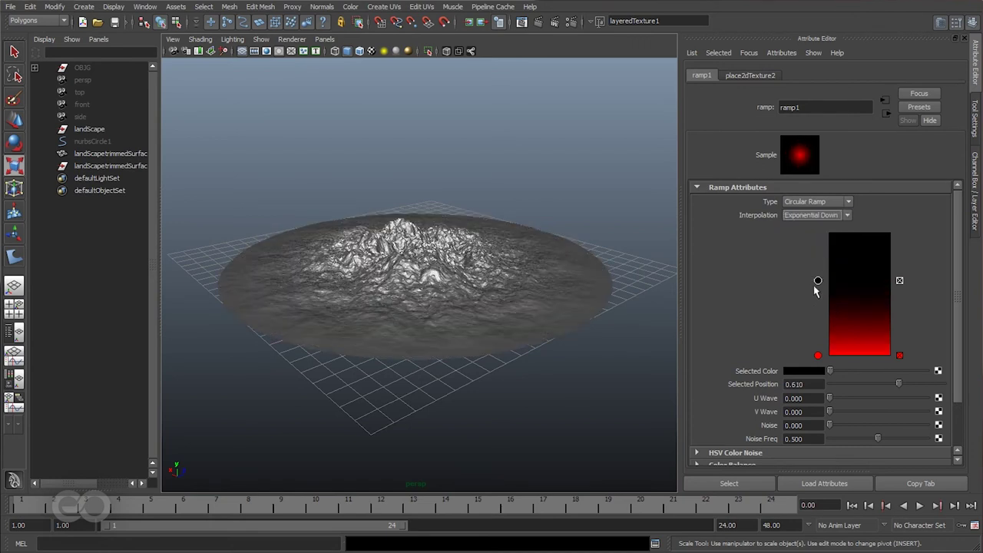
left_click_drag(430, 292, 467, 278, "alt")
left_click_drag(558, 271, 543, 307, "alt")
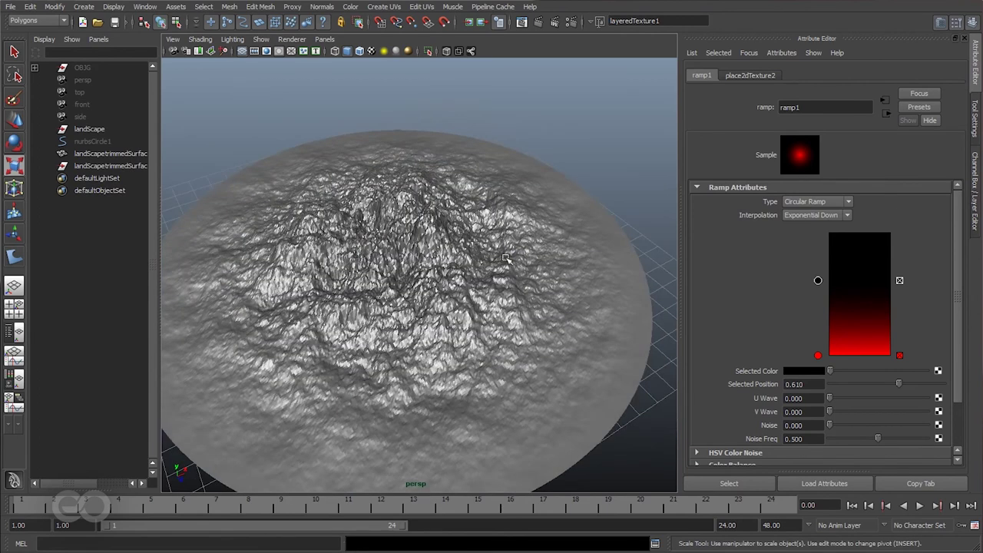
left_click_drag(576, 309, 528, 298, "alt")
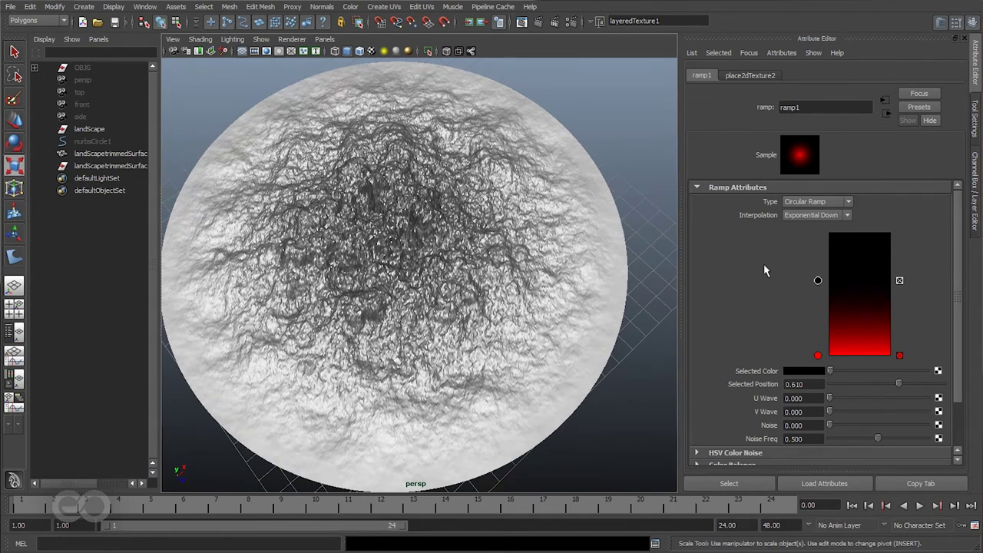
left_click_drag(818, 283, 817, 291)
Give ramp1 roughly 0.1 noise and lower its black entry to about 0.485
left_click_drag(829, 425, 835, 426)
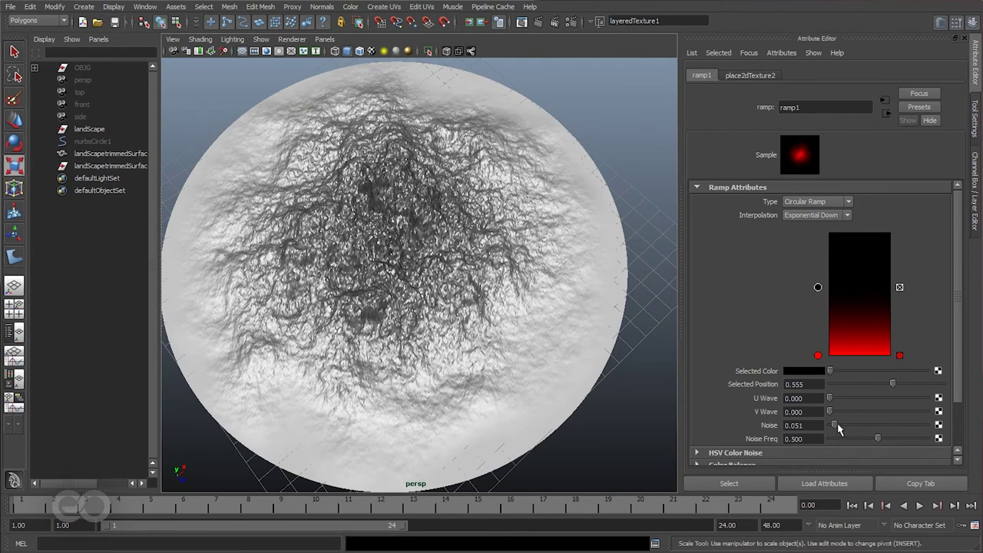
left_click_drag(837, 426, 839, 425)
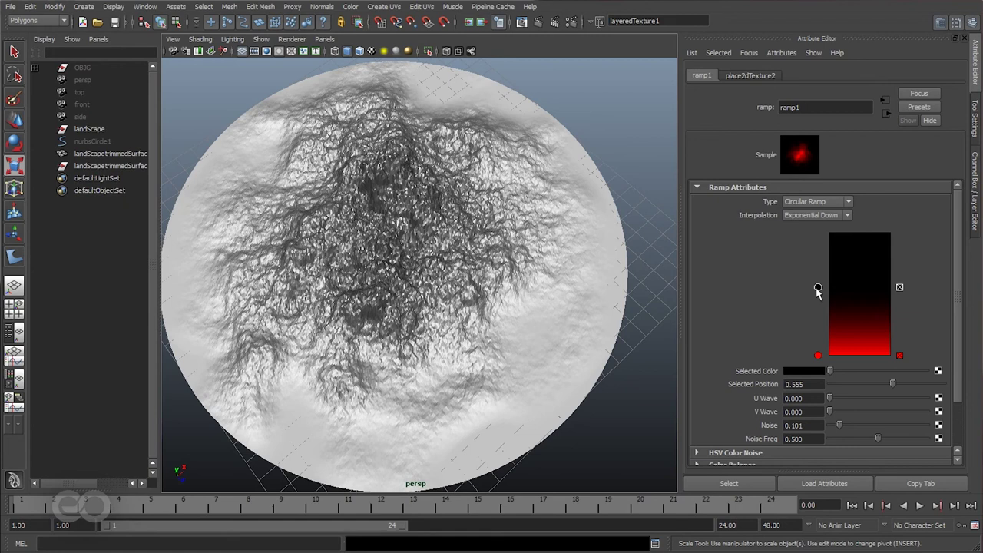
left_click_drag(817, 289, 818, 300)
left_click_drag(364, 343, 557, 252, "alt")
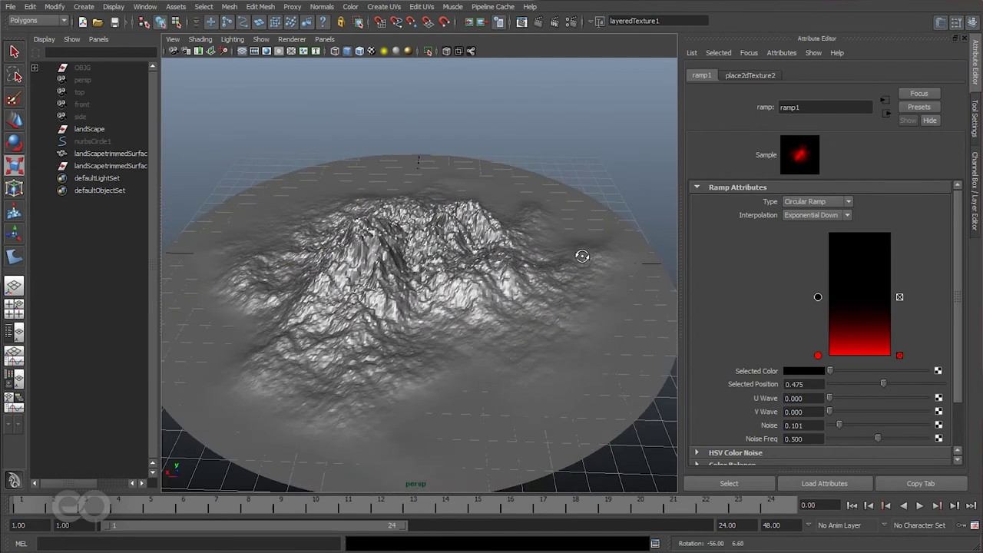
left_click_drag(582, 255, 516, 353, "alt")
key("r")
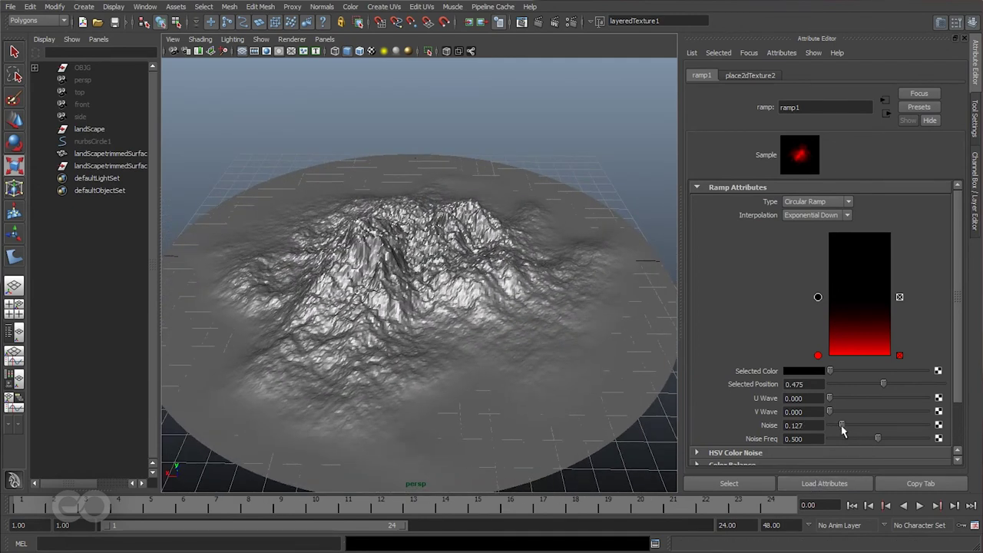
Fine-tune ramp1 to noise 0.139 with the black entry at 0.430, then review the island
left_click_drag(842, 427, 843, 426)
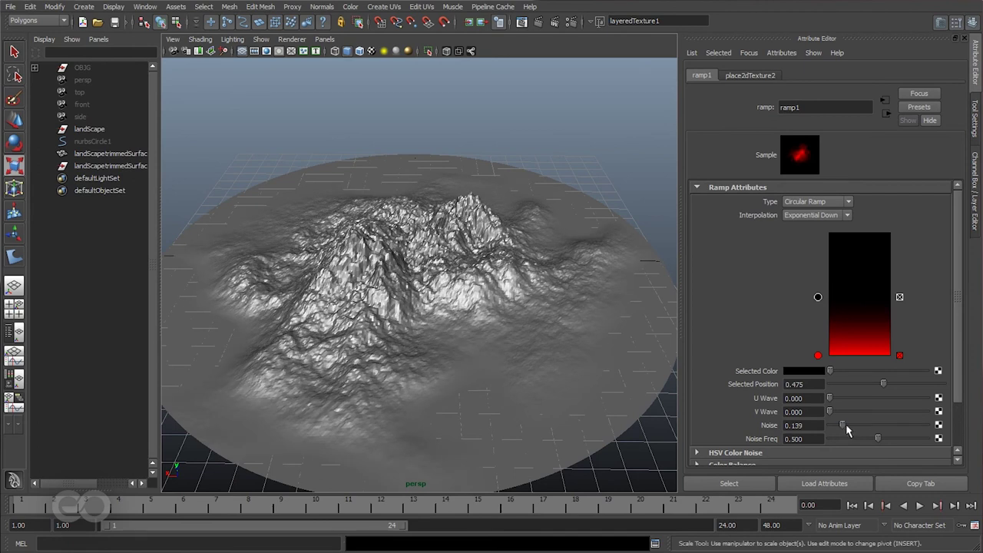
left_click_drag(817, 299, 818, 304)
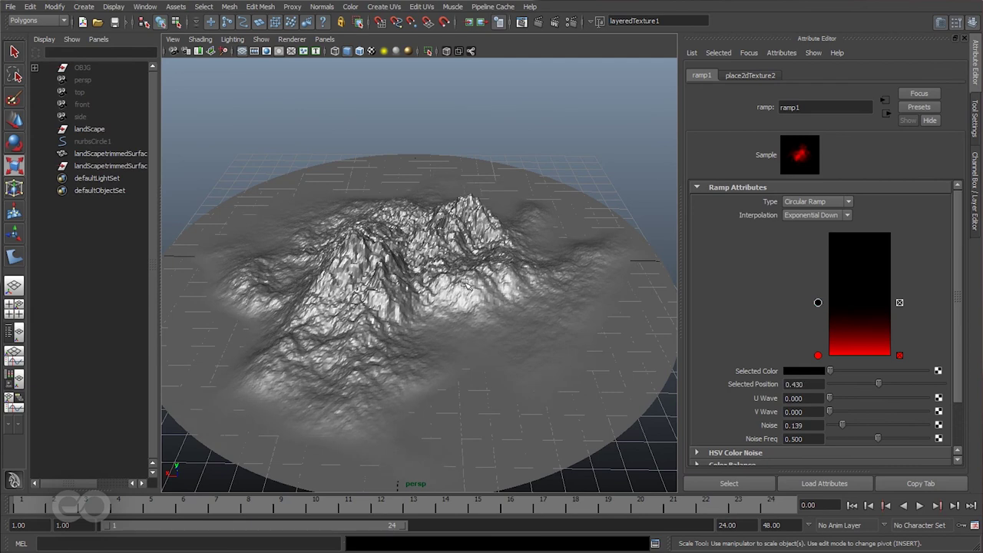
left_click_drag(326, 245, 534, 271, "alt")
left_click_drag(544, 329, 449, 299, "alt")
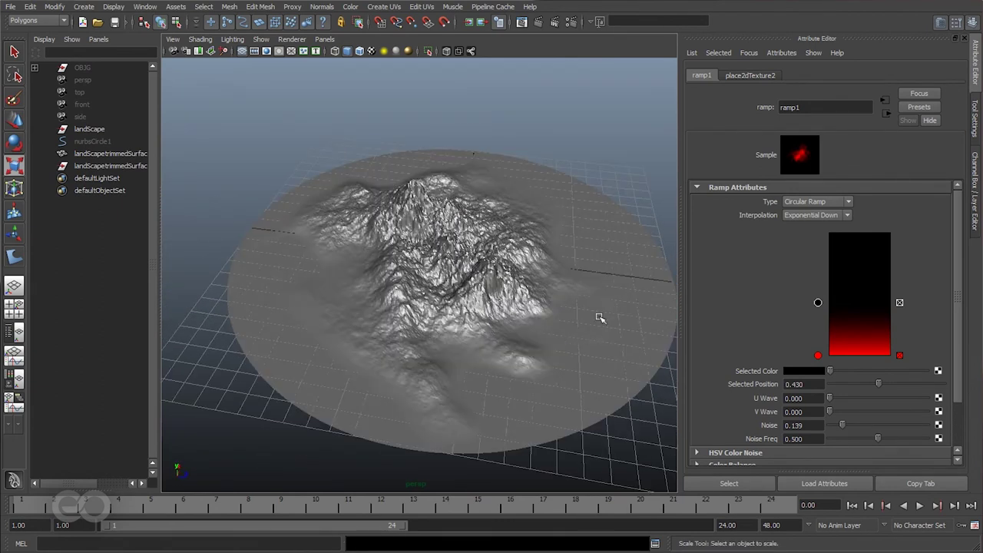